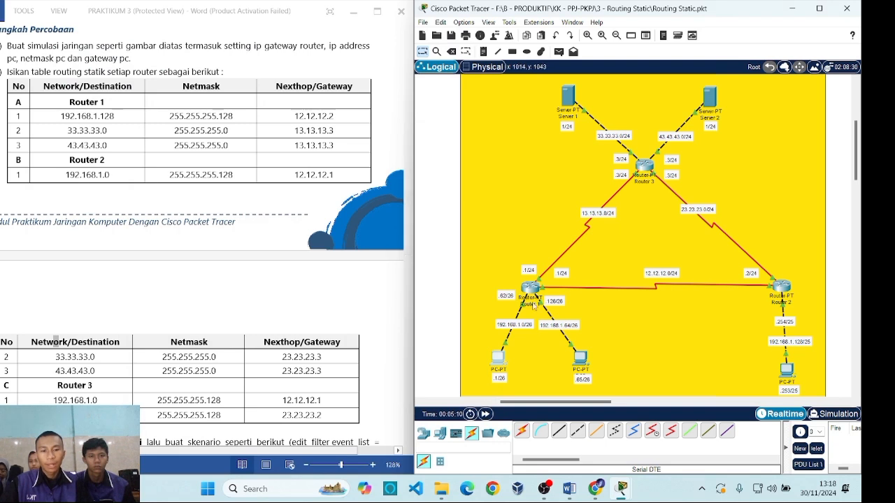
# - Open Router 1's static routing configuration and examine its network, mask and next-hop fields beside the document's Router 1 table
pyautogui.click(531, 288)
pyautogui.click(333, 90)
pyautogui.moveTo(365, 70); pyautogui.dragTo(517, 38)
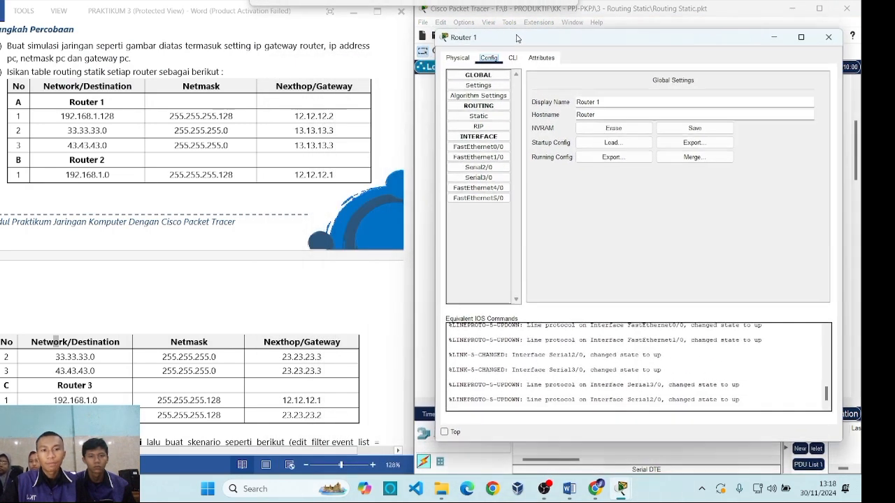
pyautogui.click(478, 117)
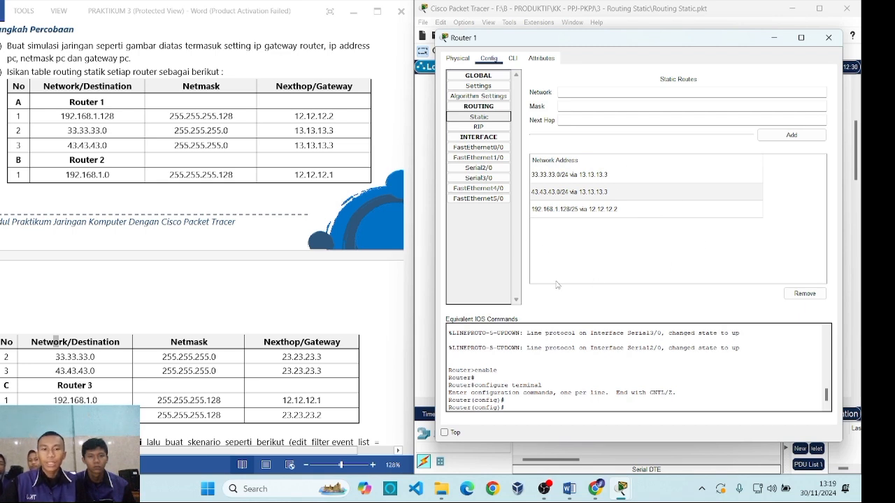
pyautogui.click(593, 93)
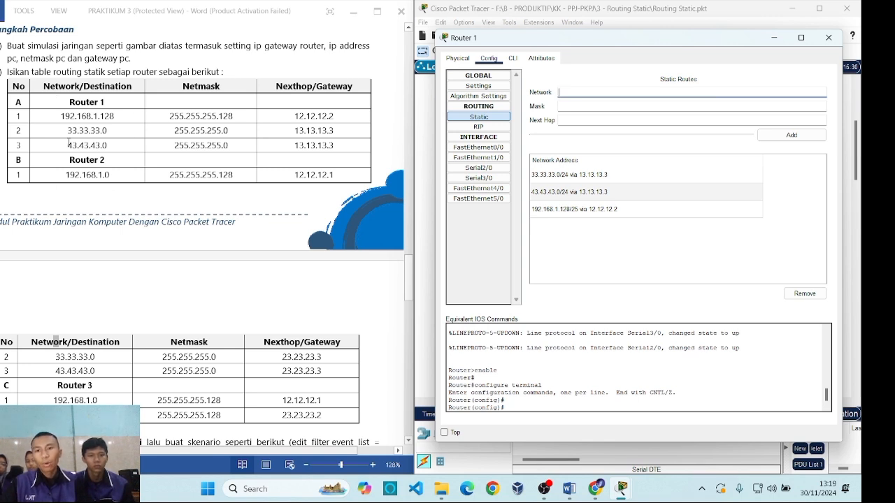
pyautogui.click(597, 106)
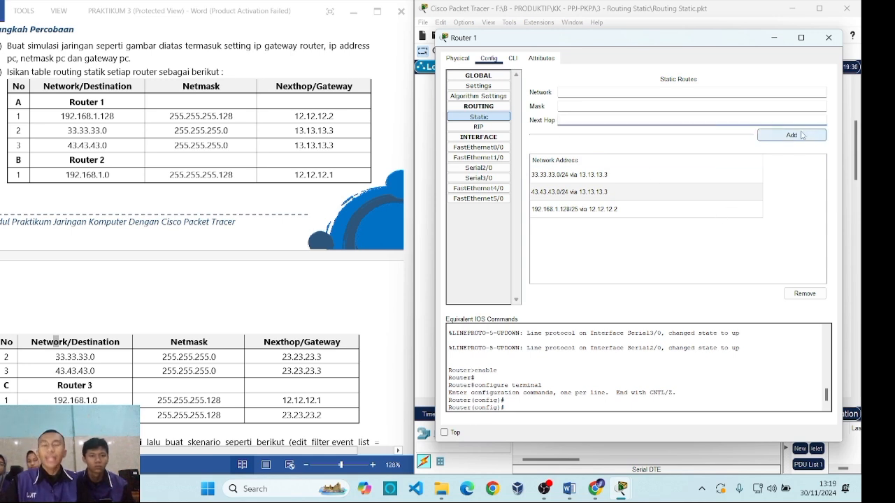
# - Examine Router 1's command-line configuration prompt, return to its static routes list and close the router
pyautogui.click(512, 58)
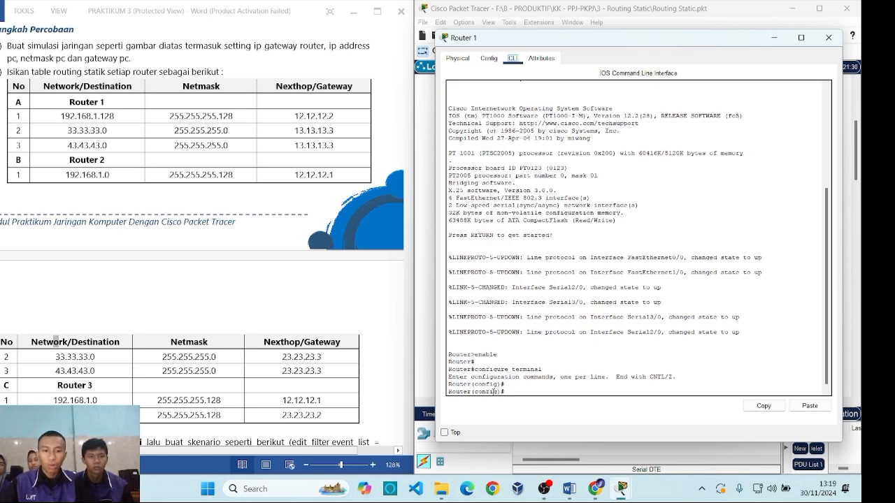
pyautogui.moveTo(449, 384); pyautogui.dragTo(509, 384)
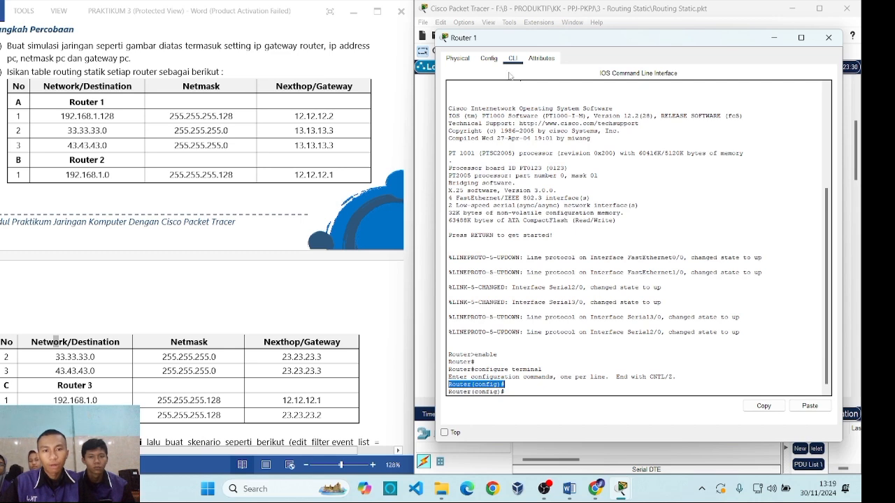
pyautogui.click(488, 58)
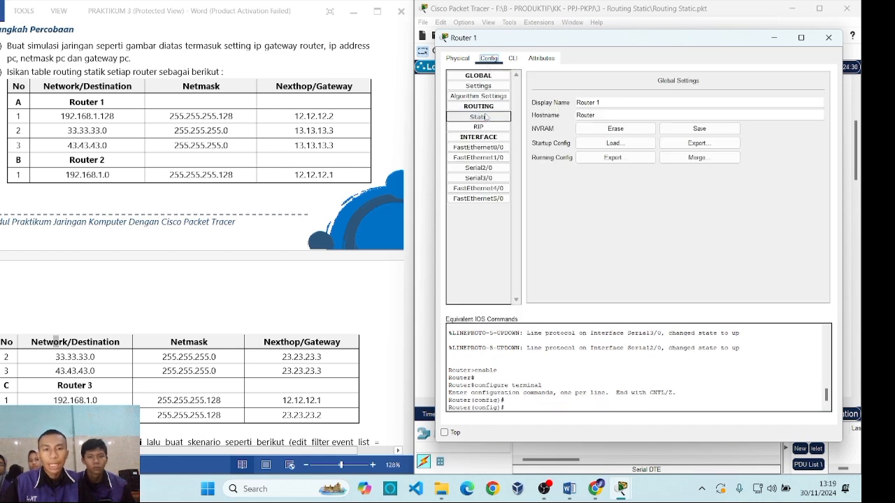
pyautogui.click(513, 59)
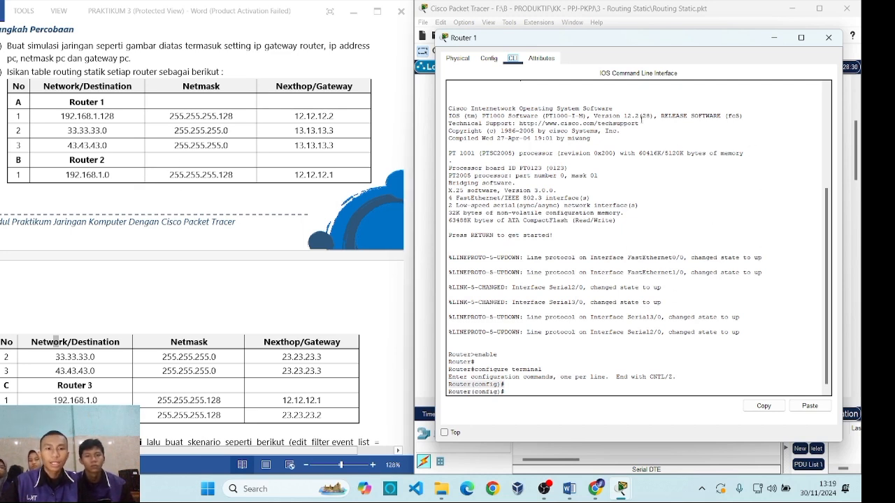
pyautogui.click(493, 58)
pyautogui.click(512, 58)
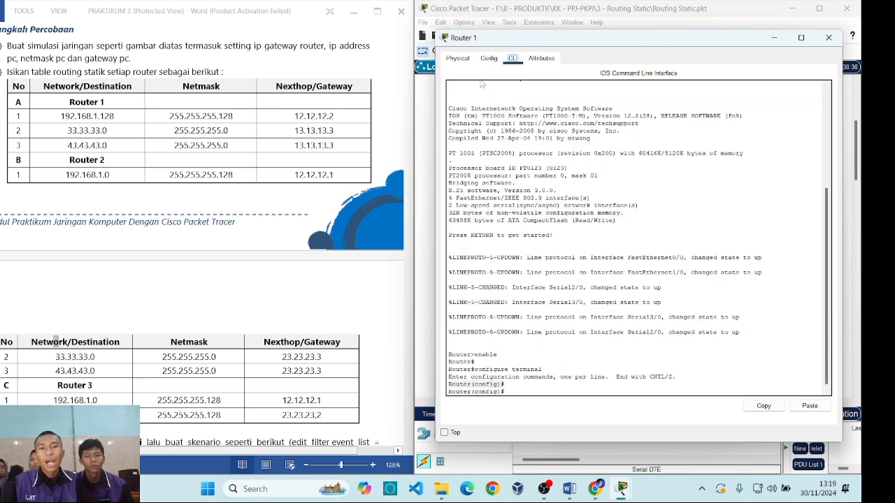
pyautogui.click(492, 59)
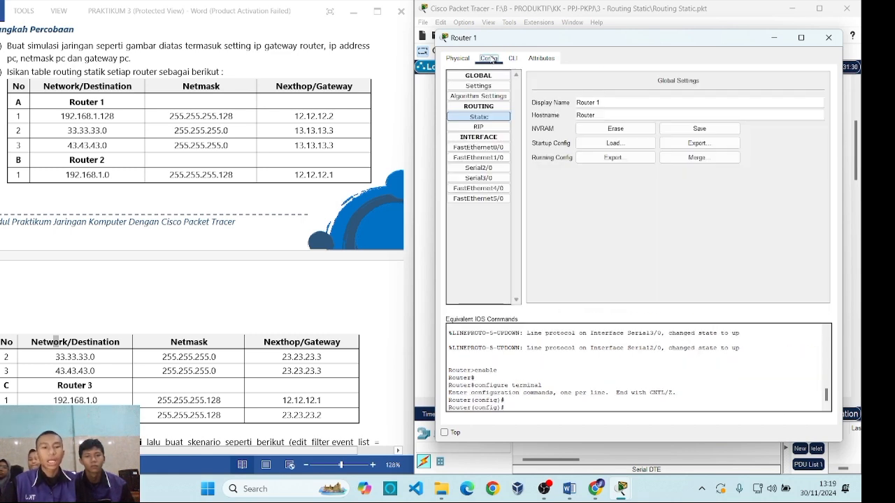
pyautogui.click(479, 116)
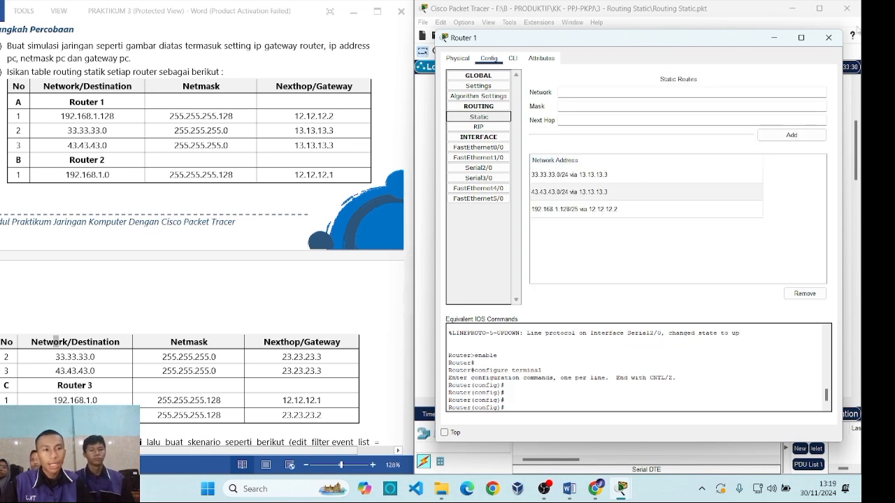
pyautogui.click(829, 37)
# - Check Router 2's static routes against the routing table in the document and close the router
pyautogui.click(781, 287)
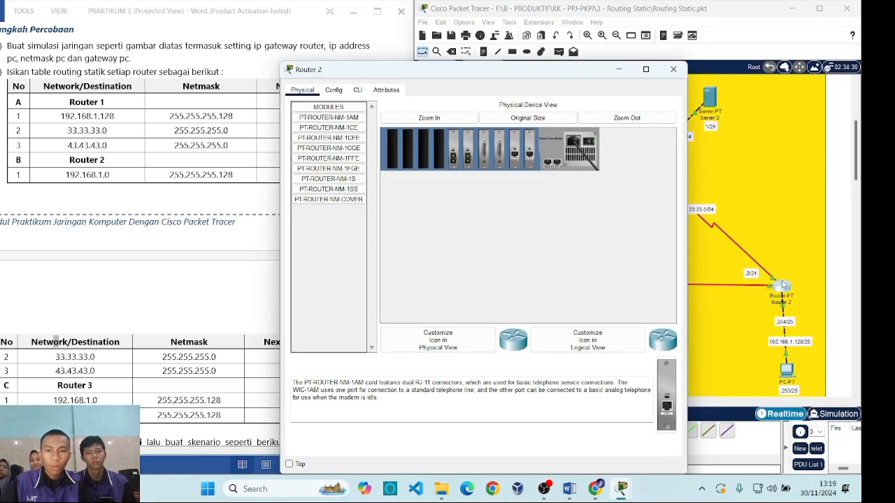
pyautogui.click(334, 91)
pyautogui.click(324, 149)
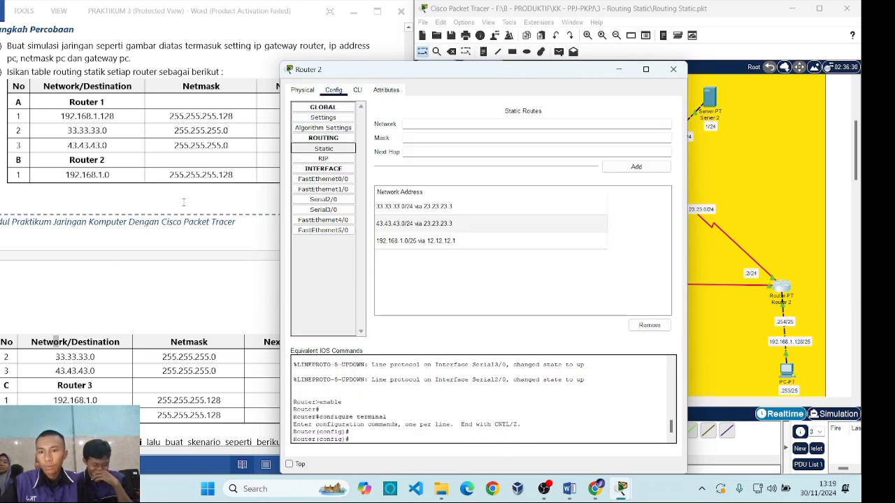
pyautogui.moveTo(353, 69); pyautogui.dragTo(507, 50)
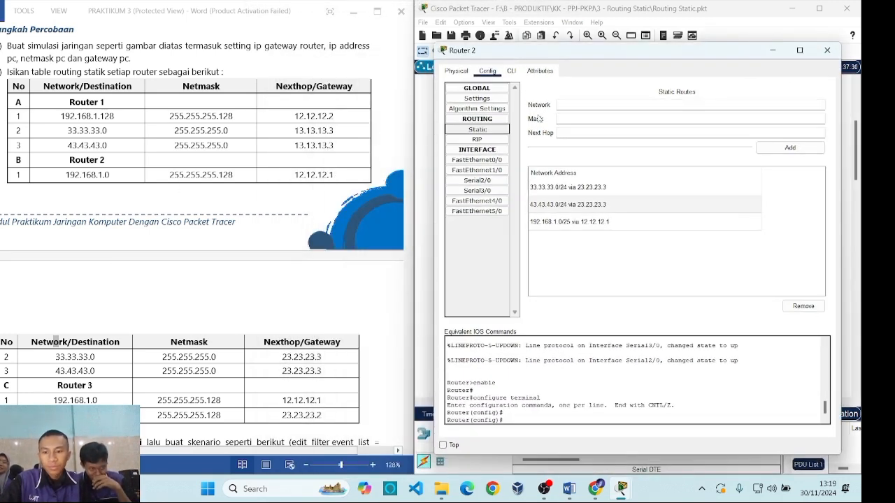
pyautogui.click(826, 50)
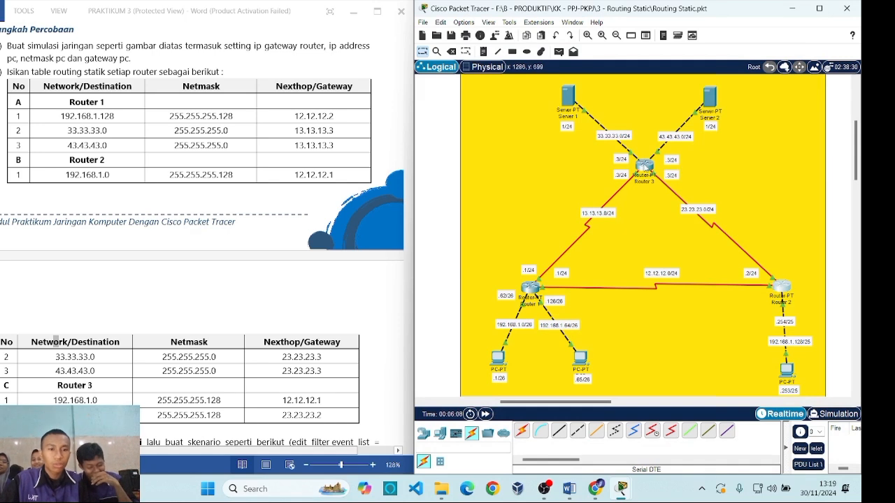
# - Check Router 3's static routes against the document's Router 3 table and close the router
pyautogui.click(643, 166)
pyautogui.click(333, 90)
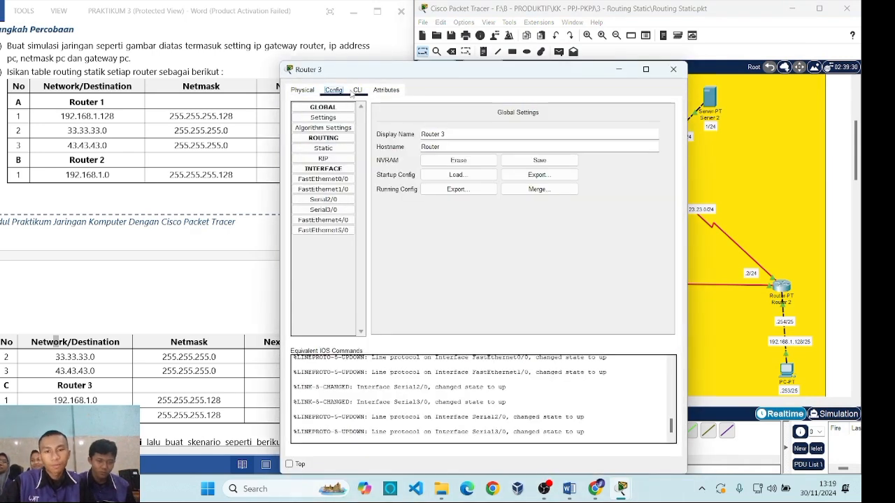
pyautogui.click(323, 147)
pyautogui.moveTo(445, 70); pyautogui.dragTo(569, 36)
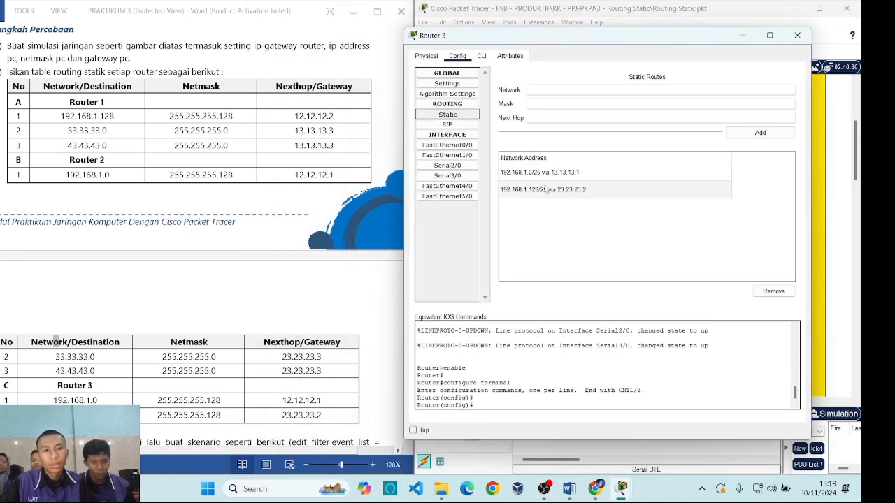
pyautogui.click(797, 35)
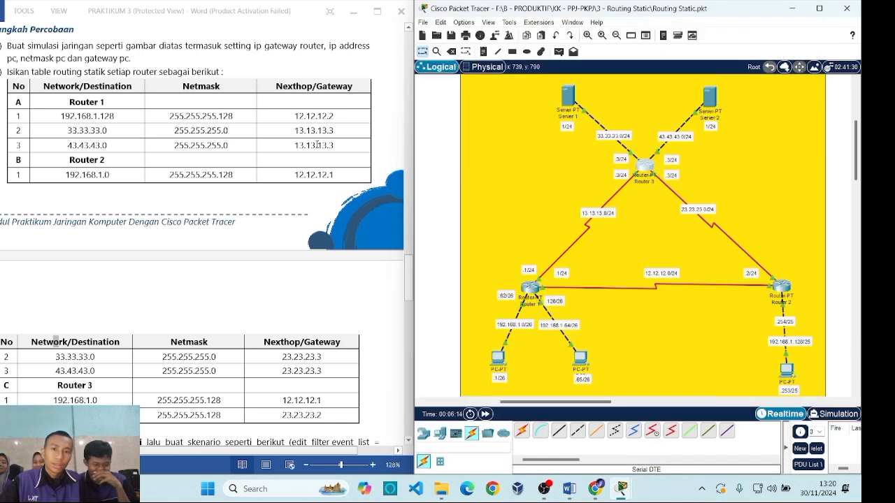
# - Bring up the document's point 3 simulation scenarios and maximize the network window around the topology
pyautogui.scroll(-10, 319, 145)
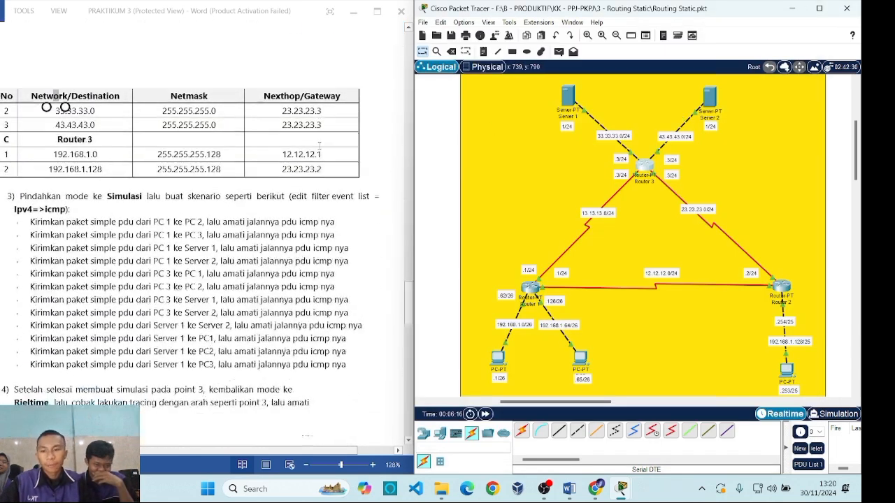
pyautogui.click(816, 8)
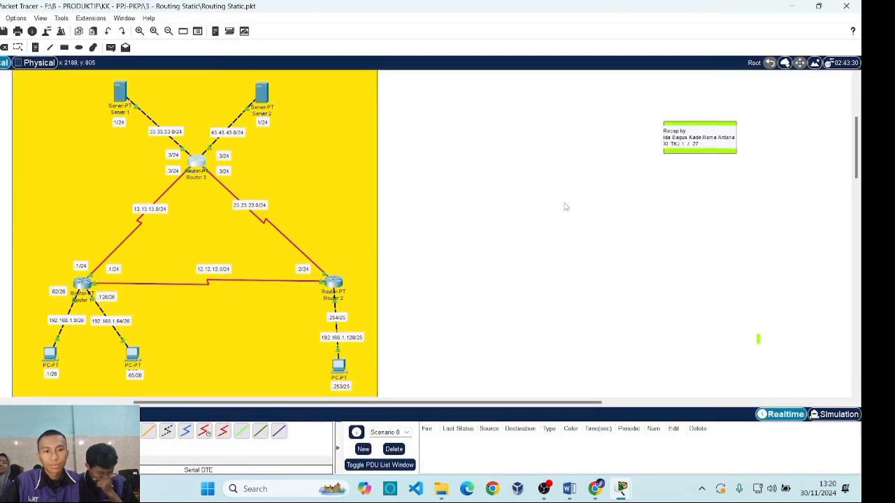
pyautogui.keyDown('ctrl'); pyautogui.scroll(1, 449, 235); pyautogui.keyUp('ctrl')
pyautogui.scroll(-1, 450, 238)
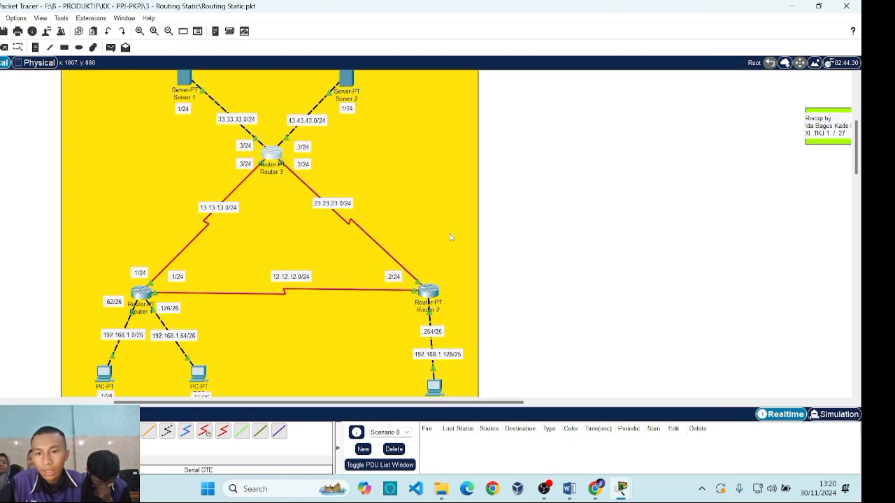
pyautogui.moveTo(423, 403); pyautogui.dragTo(382, 408)
# - Send a simple PDU from PC1 to PC2 in Realtime mode
pyautogui.click(111, 47)
pyautogui.click(193, 376)
pyautogui.click(278, 372)
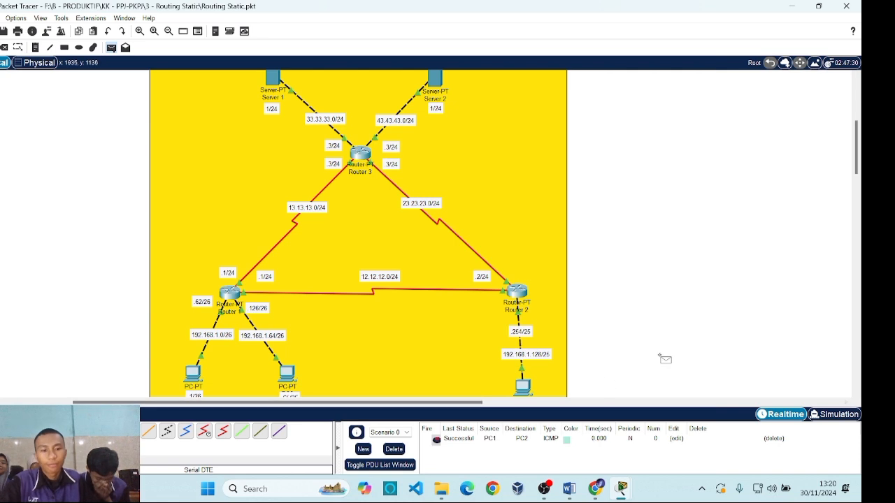
# - Switch to Simulation mode and add simple PDUs from PC1 to PC2 and from PC1 to PC3
pyautogui.click(833, 414)
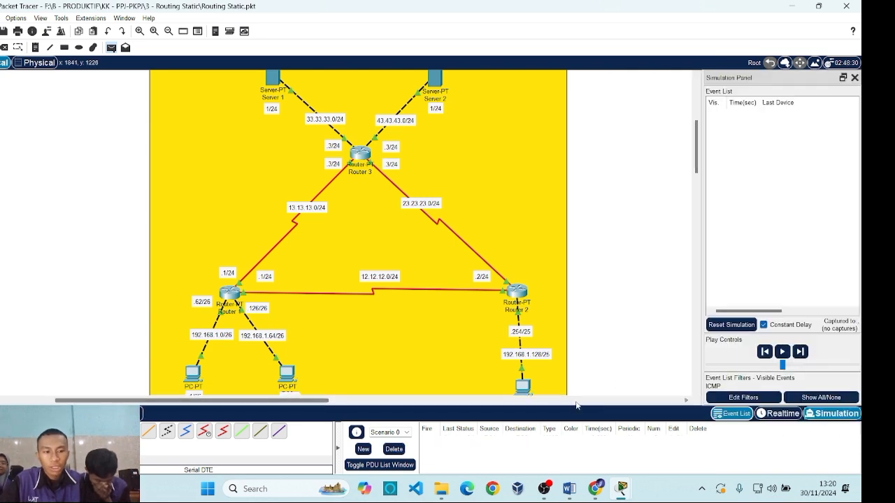
pyautogui.click(198, 374)
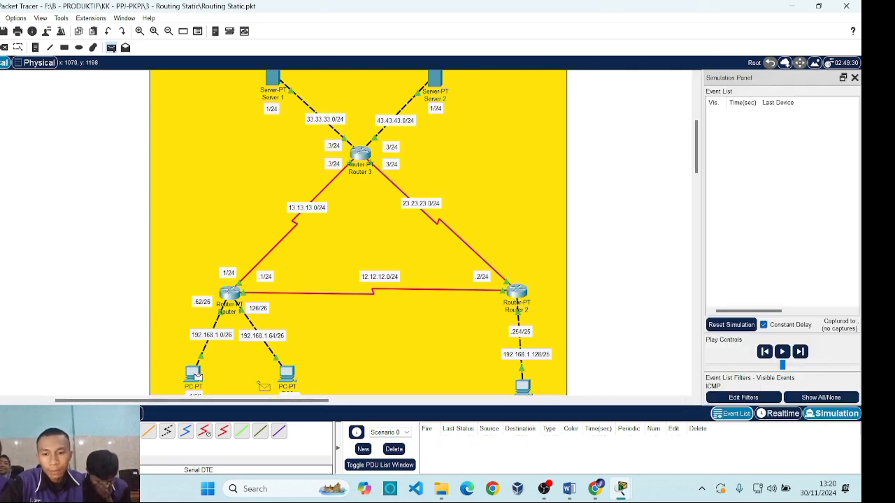
pyautogui.click(288, 382)
pyautogui.click(194, 374)
pyautogui.click(521, 385)
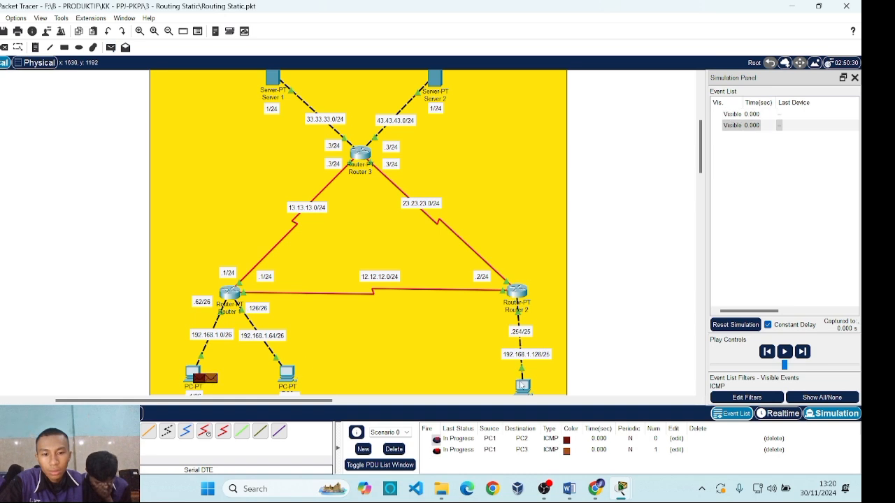
# - Add simple PDUs from PC1 to Server 1 and from PC1 to Server 2
pyautogui.click(274, 83)
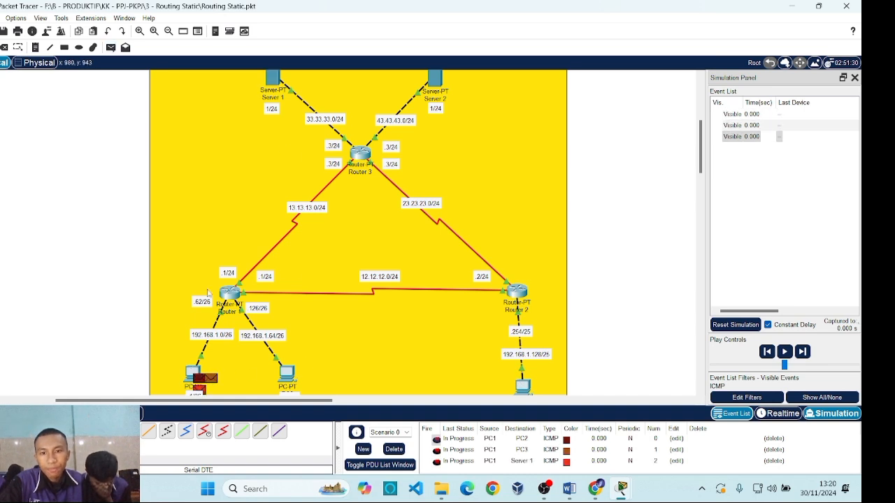
pyautogui.click(196, 373)
pyautogui.click(434, 78)
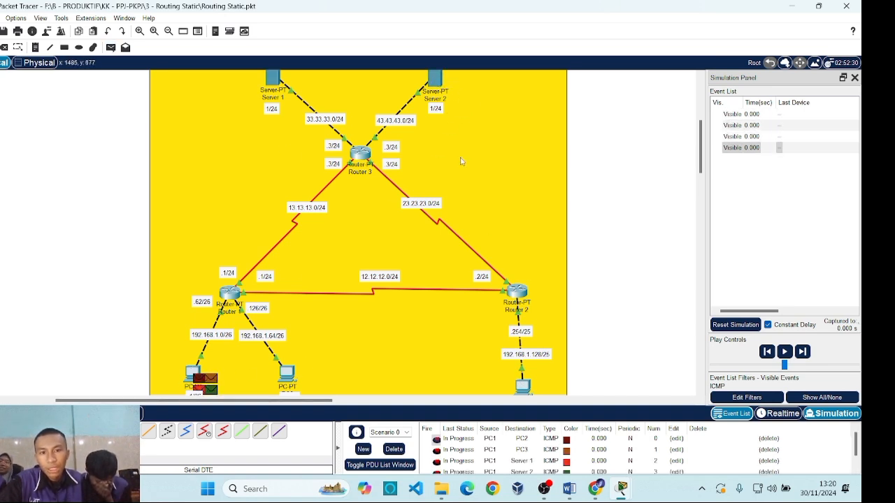
# - Play the simulation of the four PC1 PDUs at a faster speed and follow the ICMP packets through the routers
pyautogui.scroll(-1, 482, 241)
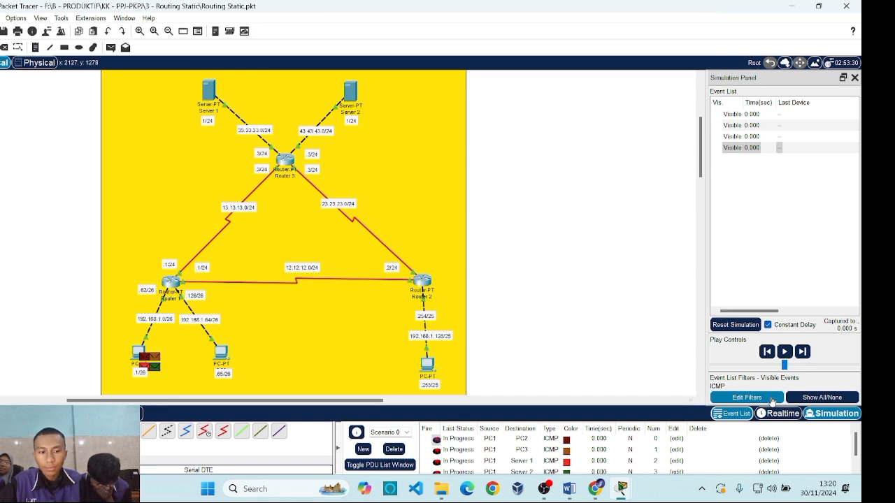
pyautogui.click(785, 352)
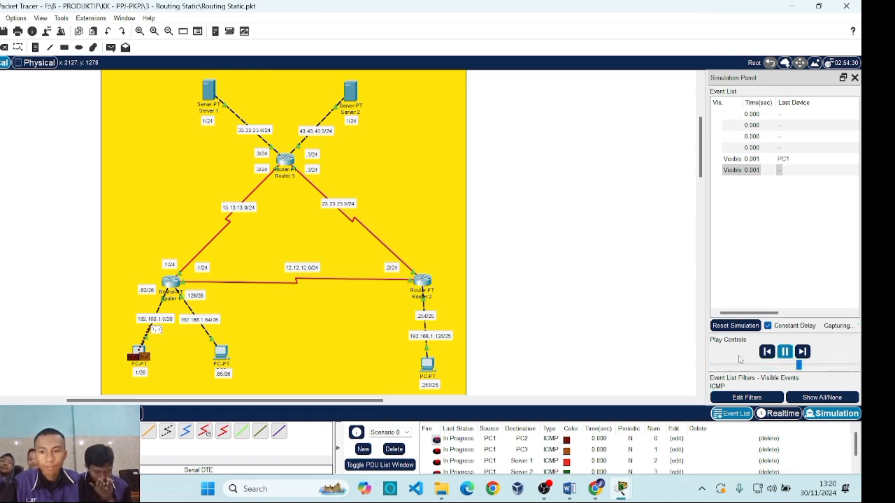
pyautogui.moveTo(798, 364); pyautogui.dragTo(821, 365)
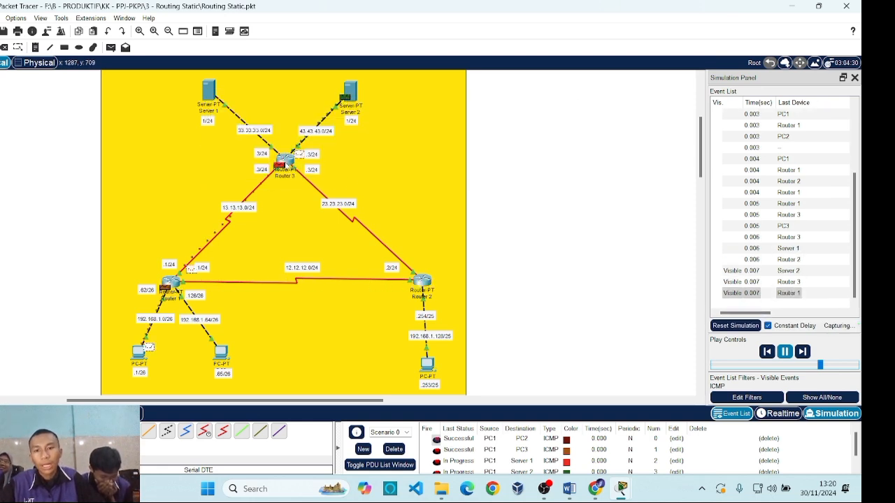
pyautogui.moveTo(286, 159)
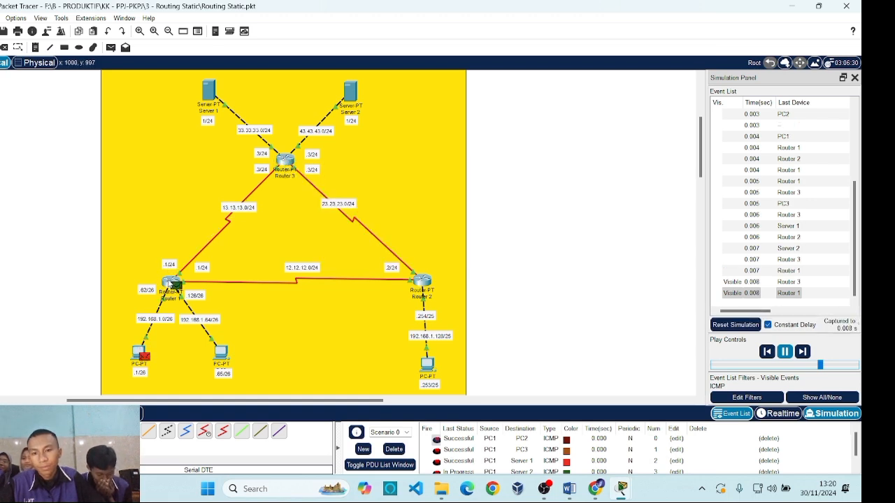
pyautogui.moveTo(170, 284)
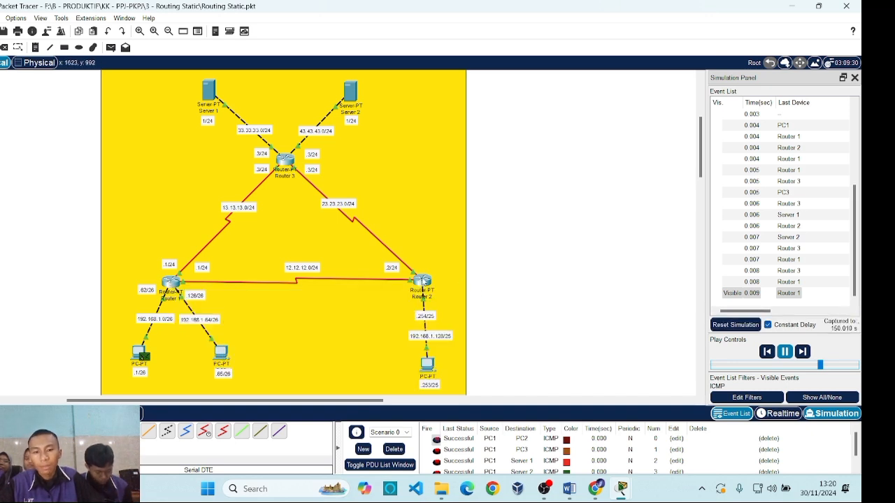
pyautogui.moveTo(422, 280)
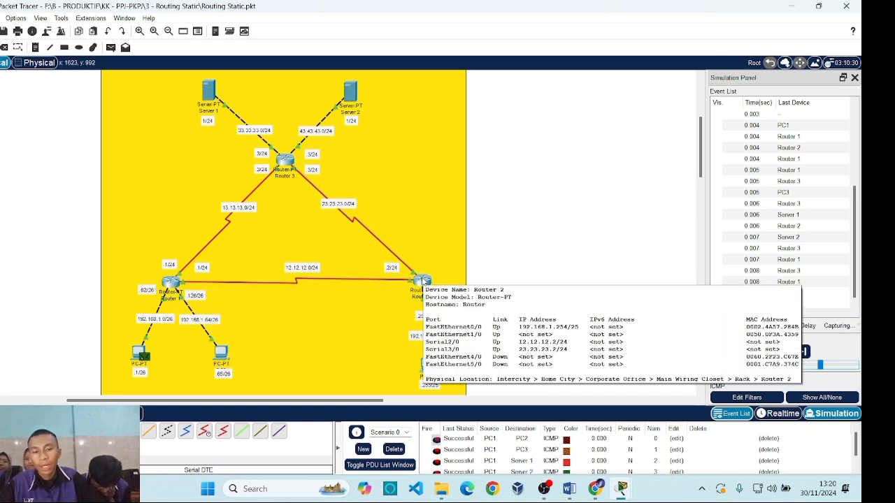
pyautogui.scroll(-1, 630, 453)
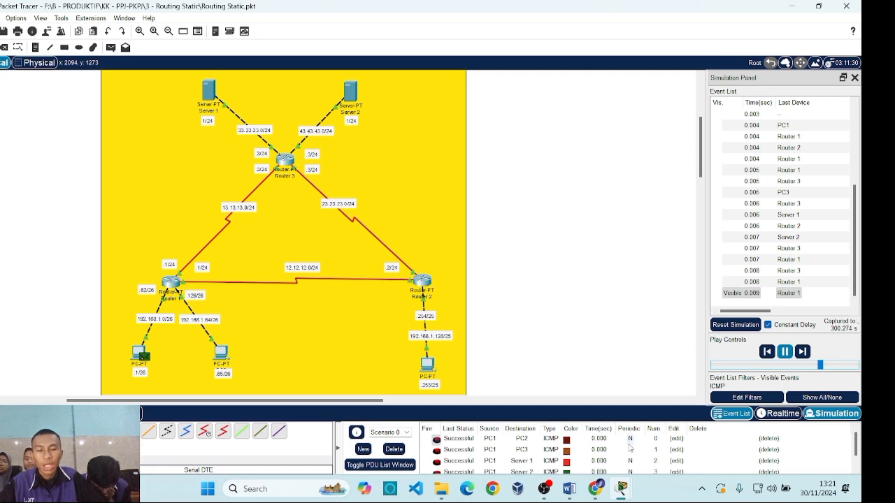
# - Delete the current PDU scenario and add a simple PDU from PC3 to PC1
pyautogui.click(393, 449)
pyautogui.press('p')
pyautogui.click(428, 364)
pyautogui.click(138, 352)
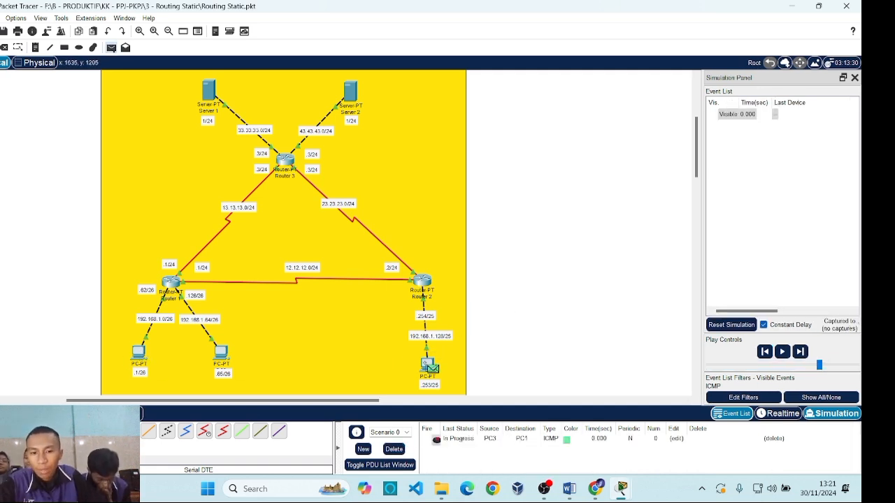
# - Add simple PDUs from PC3 to PC2, from PC3 to Server 1 and from PC3 to Server 2
pyautogui.click(427, 364)
pyautogui.click(221, 352)
pyautogui.click(427, 364)
pyautogui.click(208, 91)
pyautogui.click(428, 363)
pyautogui.click(348, 98)
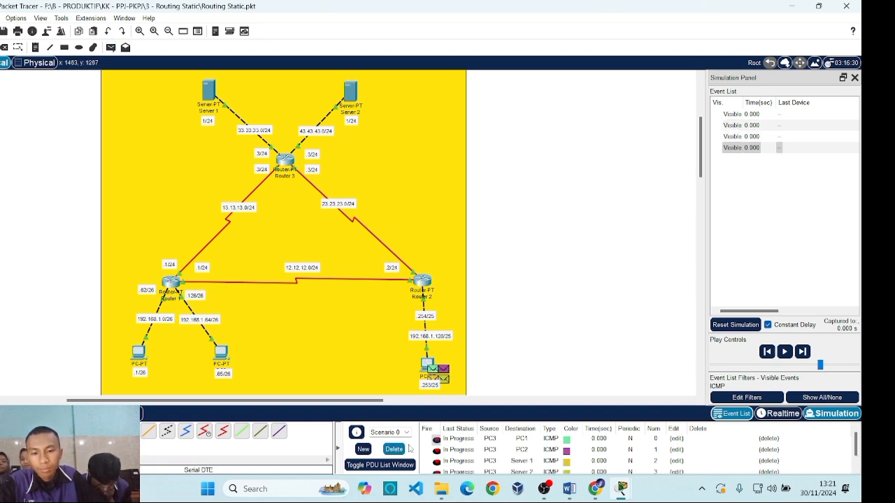
# - Play the simulation of the four PC3 PDUs, raising the playback speed and then slowing it slightly
pyautogui.click(784, 351)
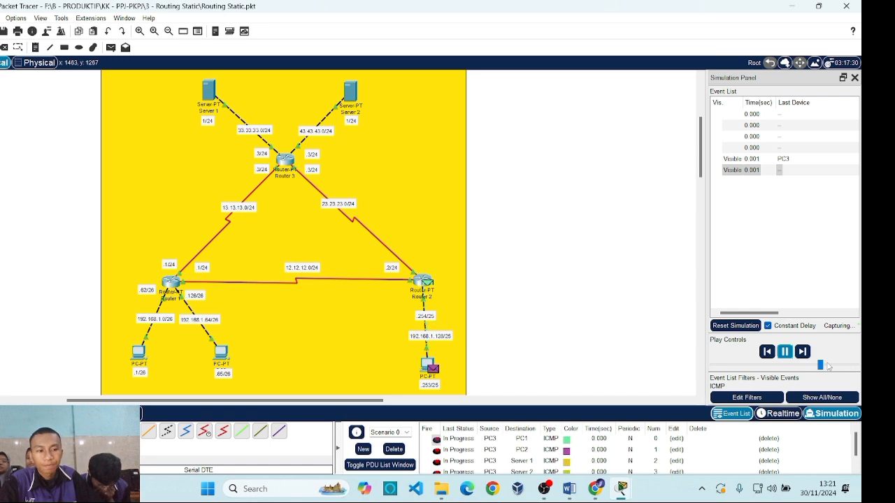
pyautogui.moveTo(829, 366); pyautogui.dragTo(848, 369)
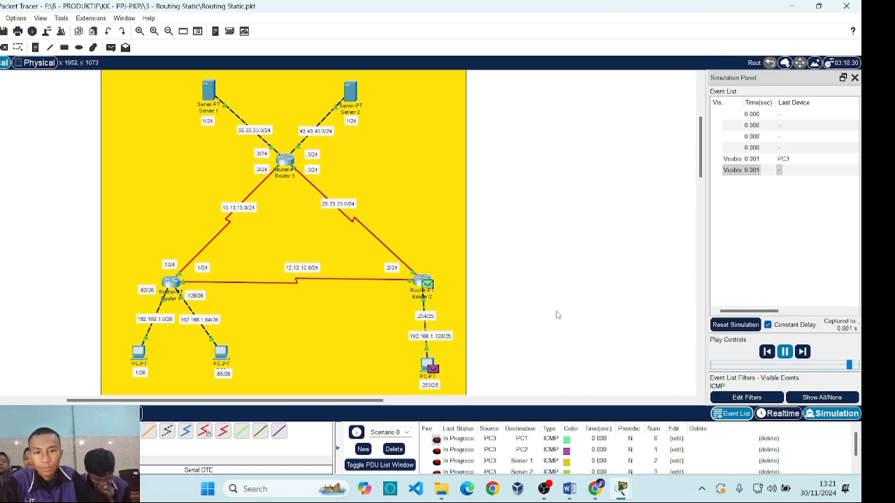
pyautogui.moveTo(849, 365); pyautogui.dragTo(842, 369)
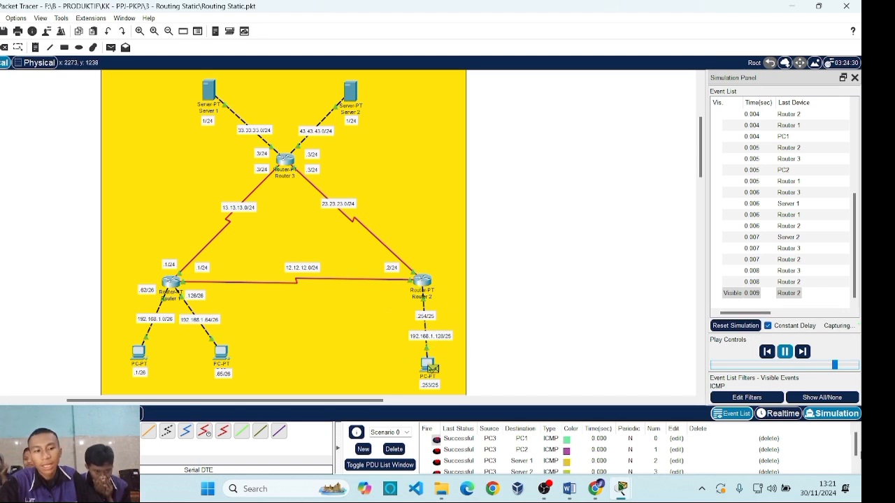
# - Delete the PC3 PDU scenario and add a simple PDU from Server 1 to PC1
pyautogui.click(388, 452)
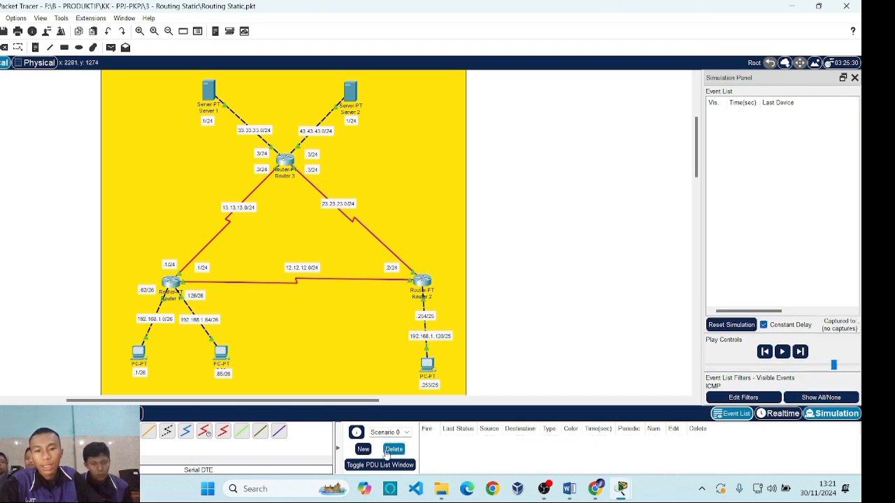
pyautogui.click(111, 47)
pyautogui.click(210, 97)
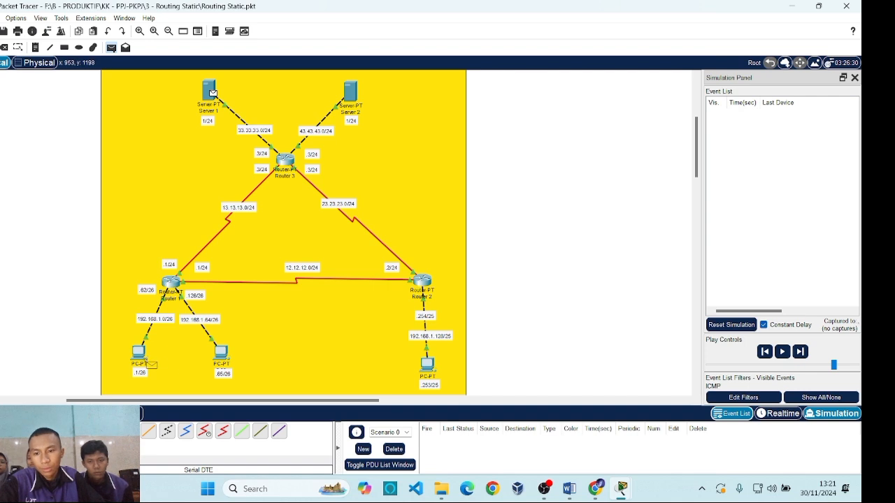
pyautogui.click(141, 355)
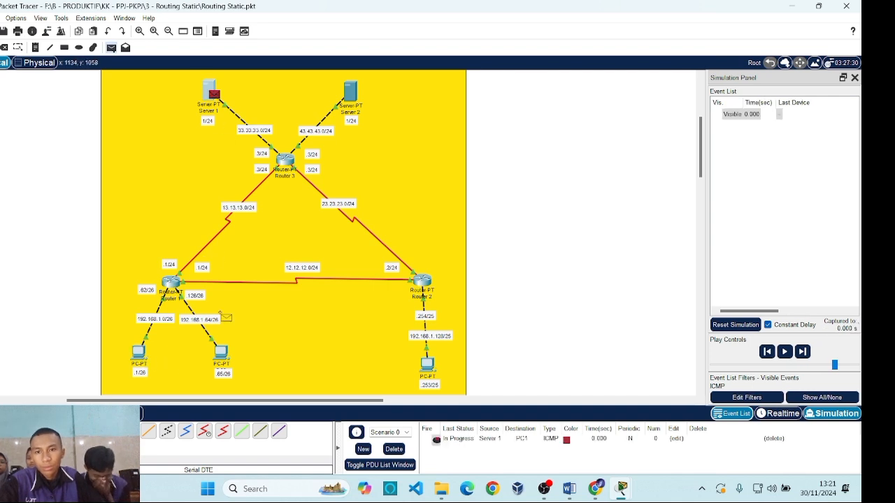
# - Add simple PDUs from Server 1 to PC3, Server 2 and PC2, and play their simulation
pyautogui.click(210, 93)
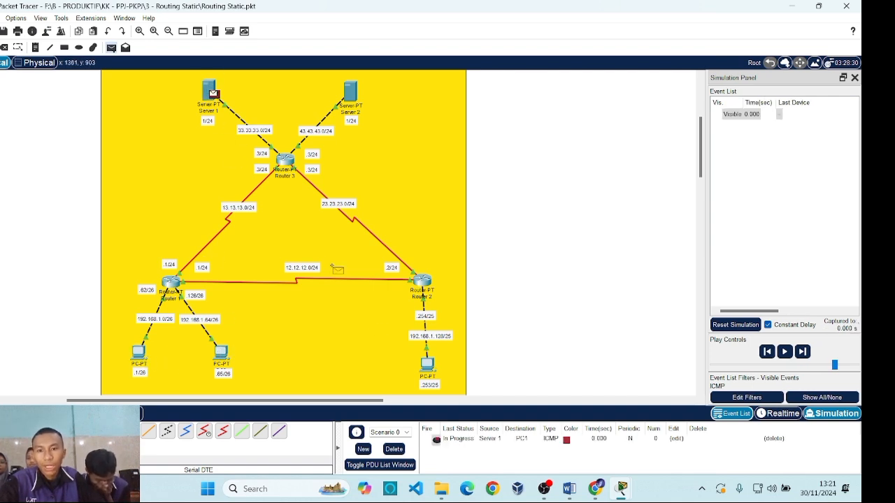
pyautogui.click(427, 363)
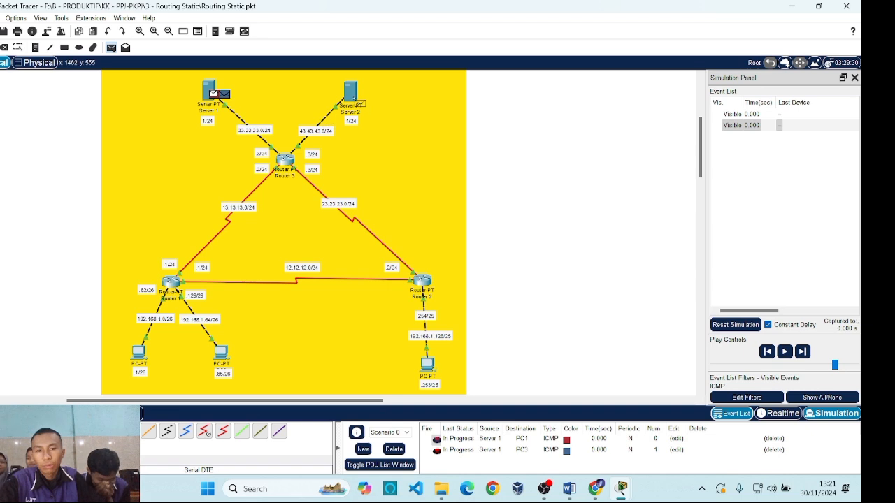
pyautogui.click(355, 101)
pyautogui.click(784, 352)
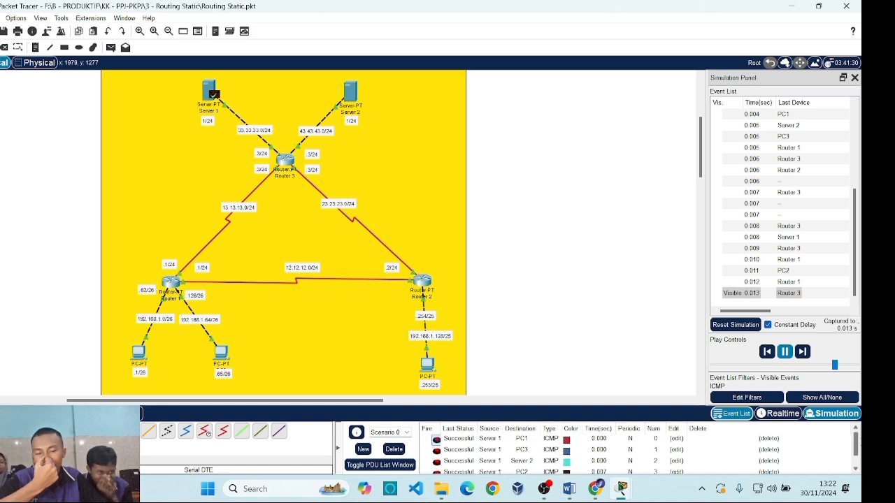
# - Delete the Server 1 PDU scenario and run tracert 33.33.33.0 in PC1's command prompt
pyautogui.click(401, 453)
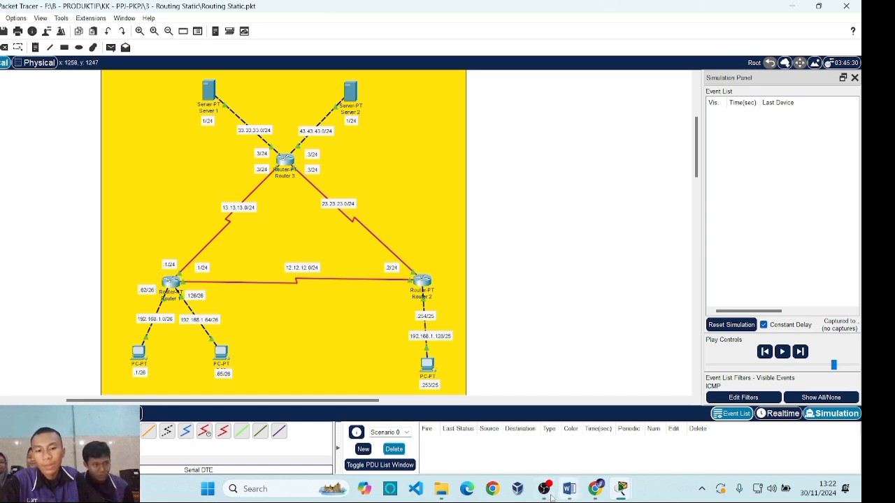
pyautogui.moveTo(620, 488)
pyautogui.click(684, 430)
pyautogui.moveTo(275, 56); pyautogui.dragTo(715, 61)
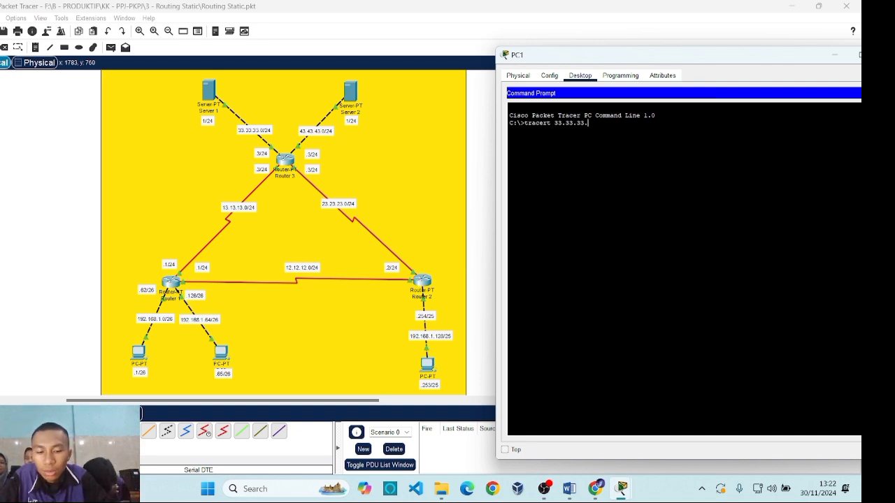
pyautogui.press('Return')
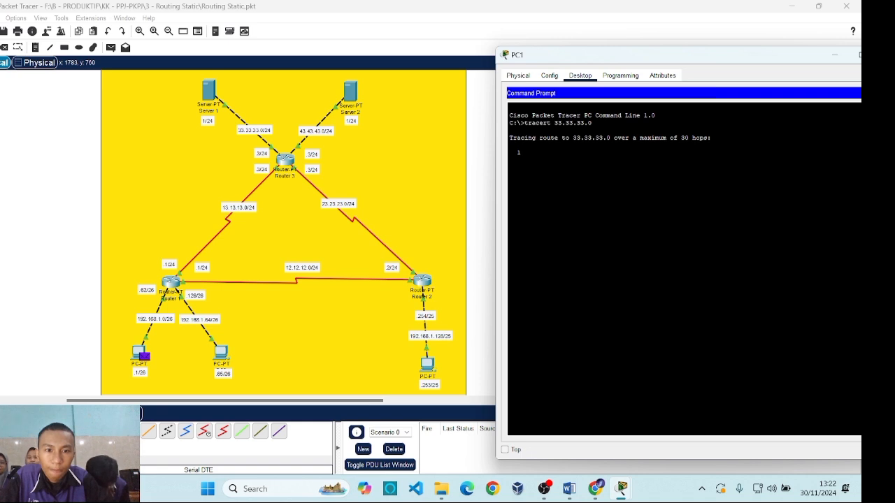
# - Examine Server 1's gateway settings and IP configuration to find its address, and close its window
pyautogui.click(213, 94)
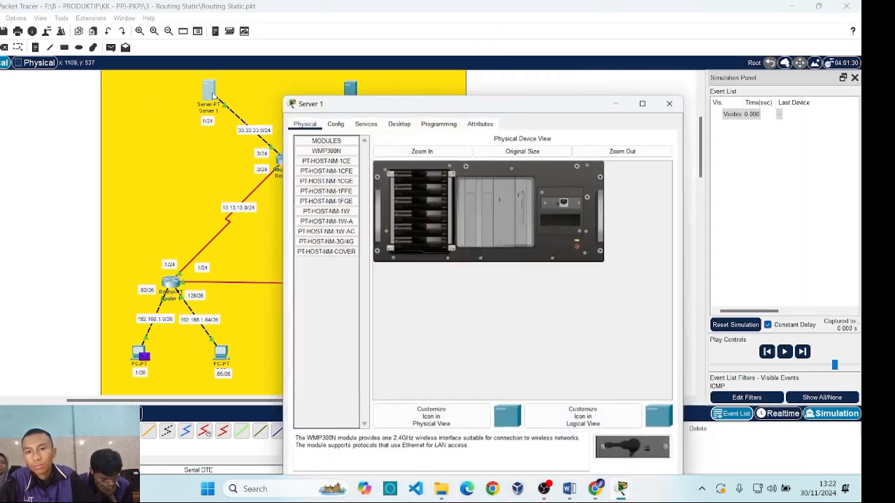
pyautogui.click(333, 90)
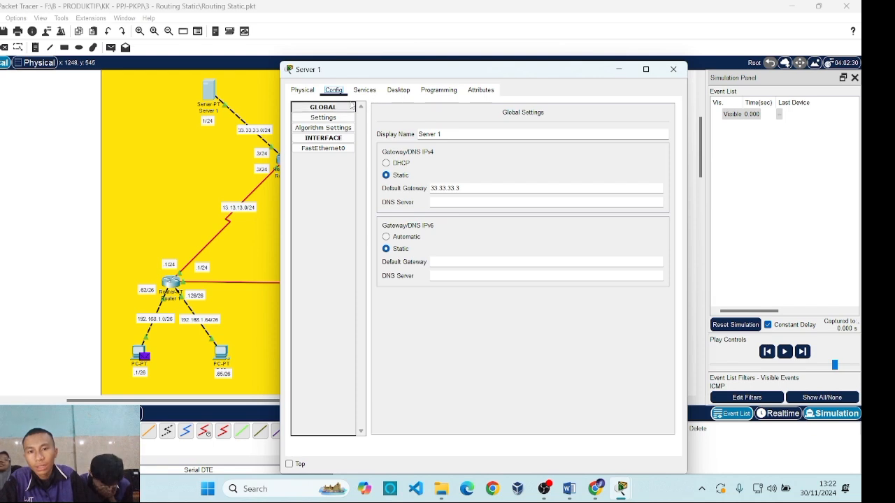
pyautogui.click(365, 90)
pyautogui.click(398, 90)
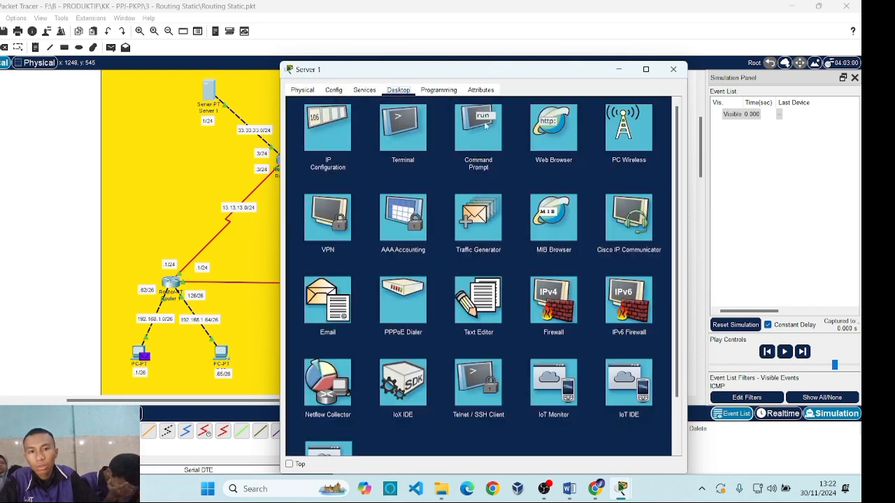
pyautogui.click(329, 129)
pyautogui.click(673, 69)
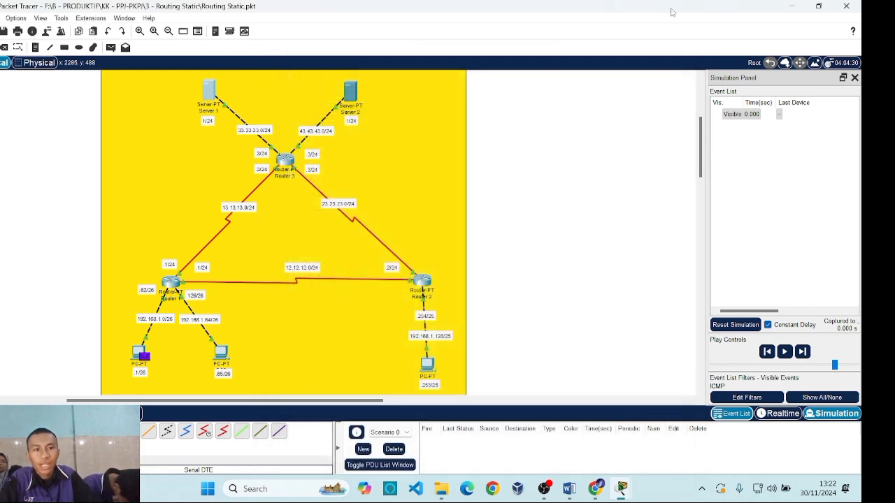
# - Arrange the topology window and PC1's command prompt side by side on the screen
pyautogui.click(818, 6)
pyautogui.click(544, 489)
pyautogui.click(792, 8)
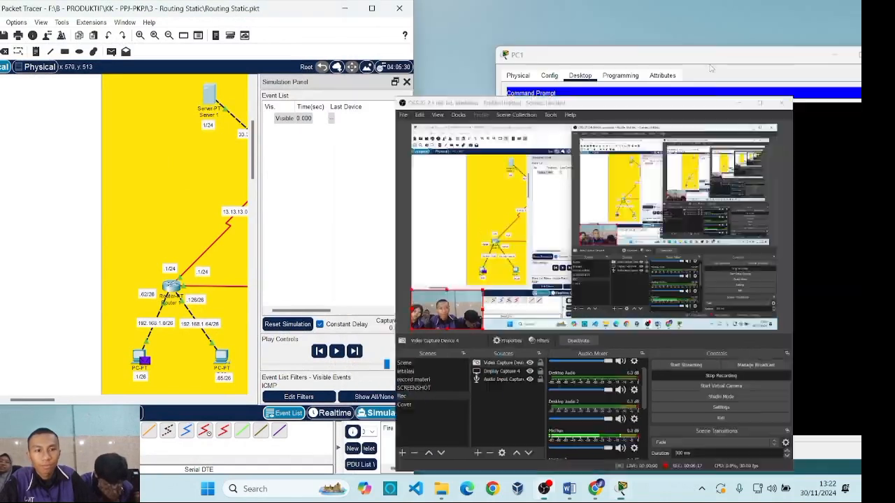
pyautogui.moveTo(659, 49); pyautogui.dragTo(861, 105)
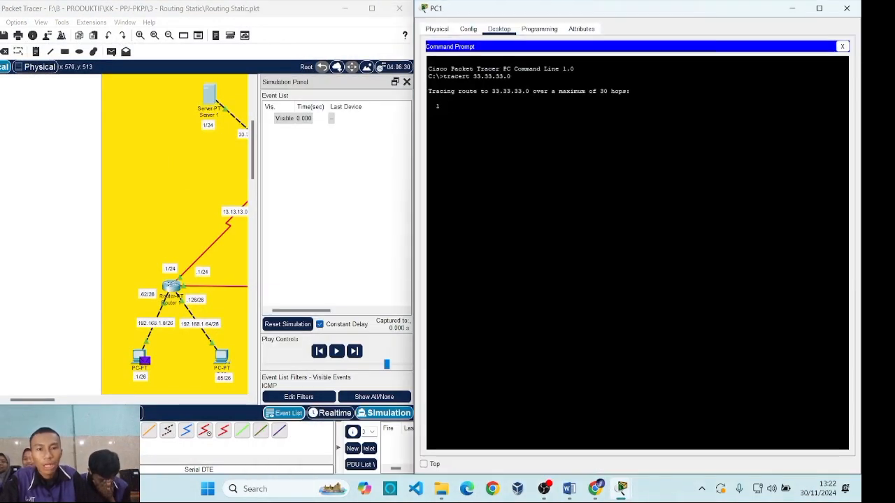
# - Cancel the running trace on PC1 and run tracert 33.33.33.1 instead
pyautogui.hotkey('ctrl', 'c')
pyautogui.press('Up')
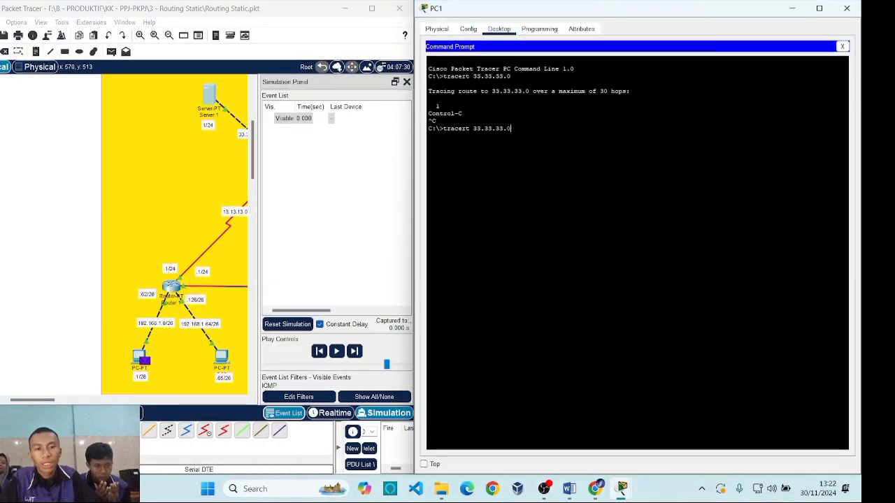
pyautogui.write('1')
pyautogui.press('Return')
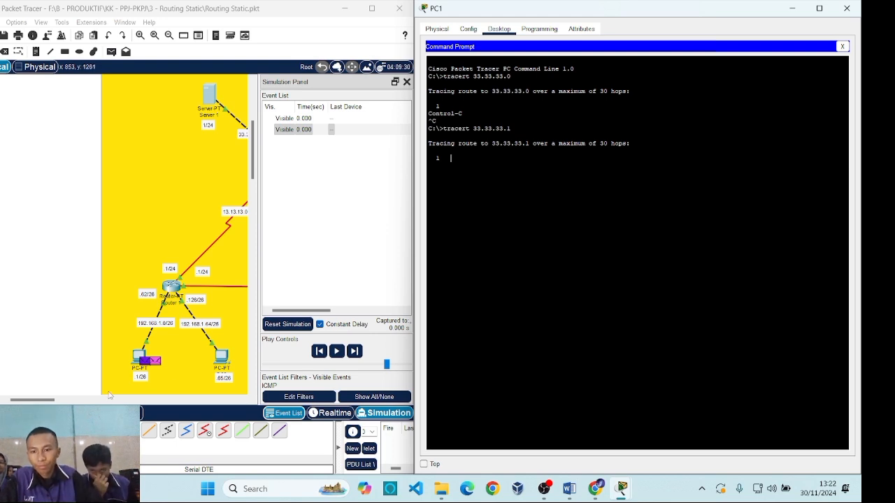
# - Add ARP to the visible event types in the simulation's event list filters
pyautogui.click(30, 208)
pyautogui.scroll(-2, 30, 208)
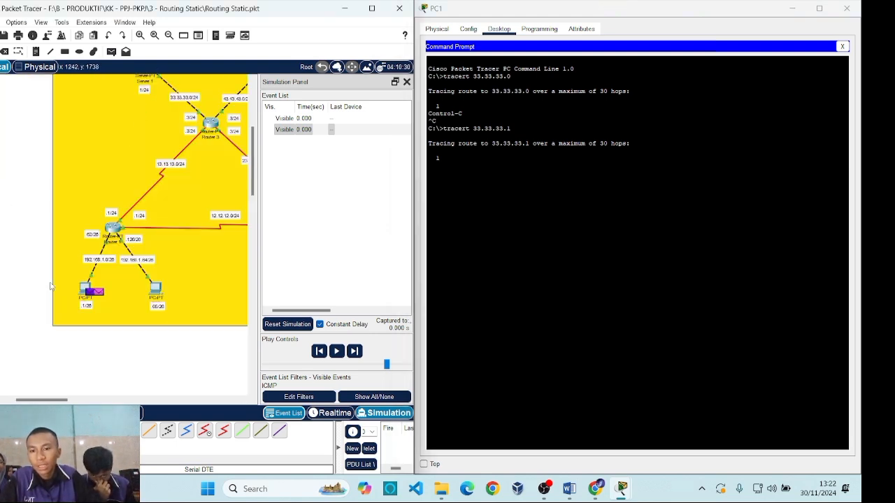
pyautogui.moveTo(42, 400); pyautogui.dragTo(62, 400)
pyautogui.moveTo(254, 159); pyautogui.dragTo(256, 145)
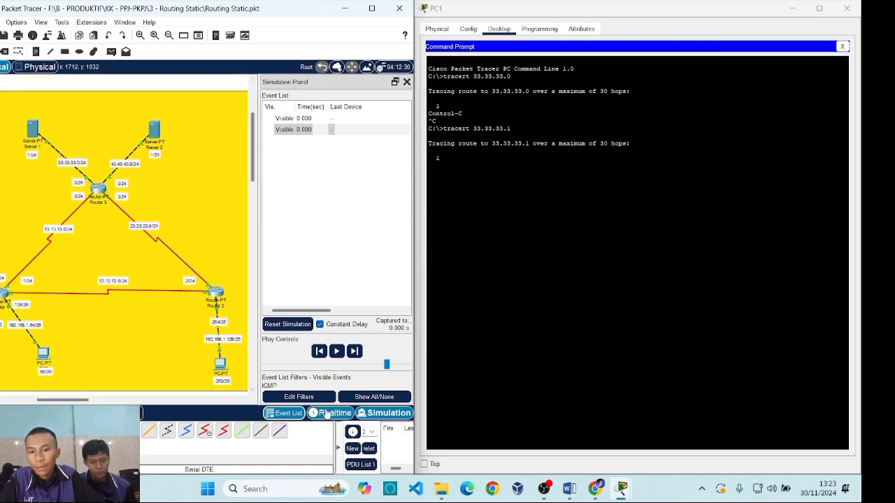
pyautogui.click(298, 396)
pyautogui.click(123, 131)
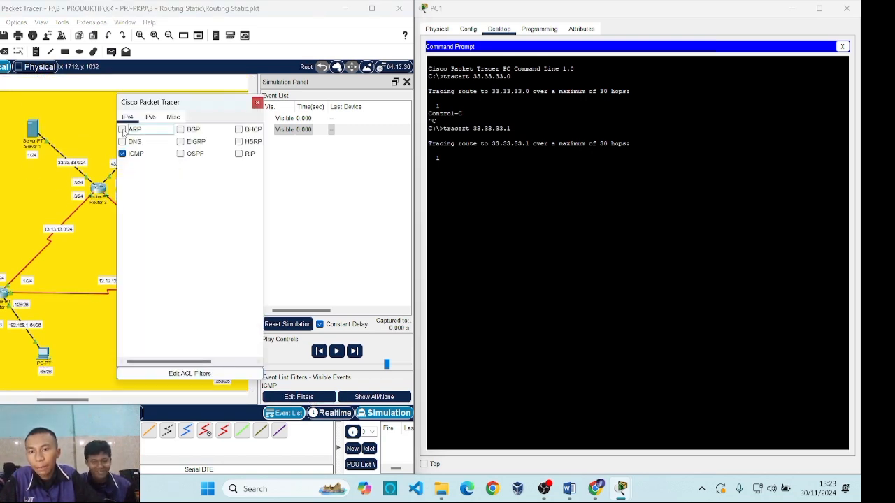
pyautogui.click(257, 103)
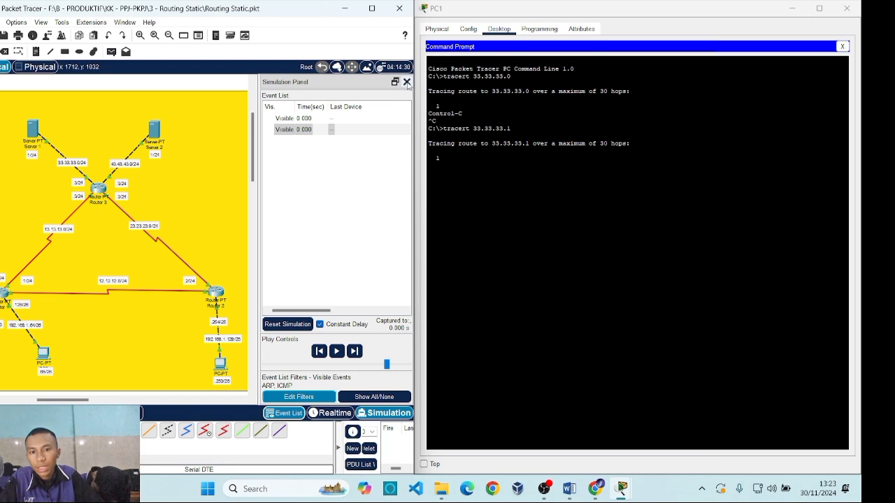
# - Close the Simulation Panel and switch to Realtime mode to let PC1's trace to 33.33.33.1 run
pyautogui.click(406, 82)
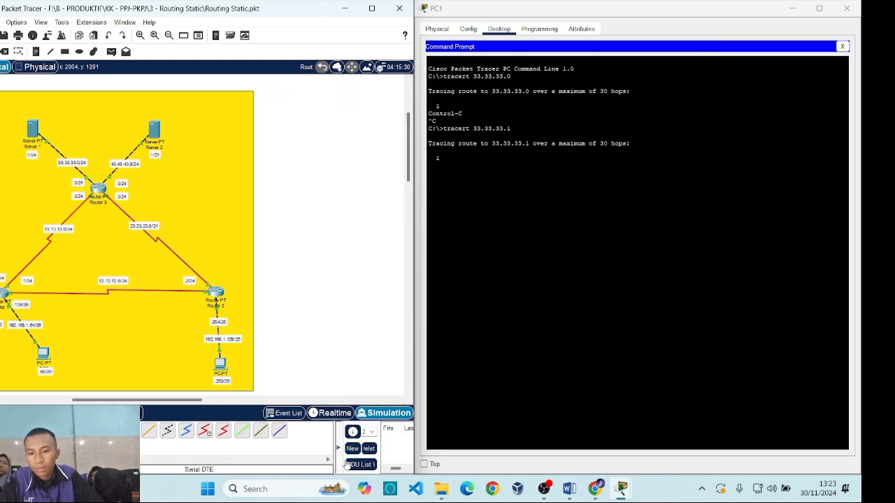
pyautogui.click(332, 413)
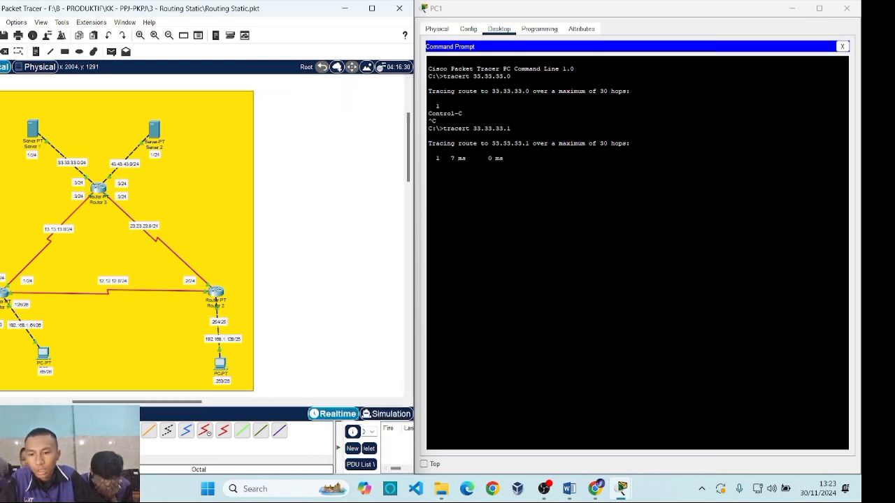
pyautogui.moveTo(137, 401); pyautogui.dragTo(112, 402)
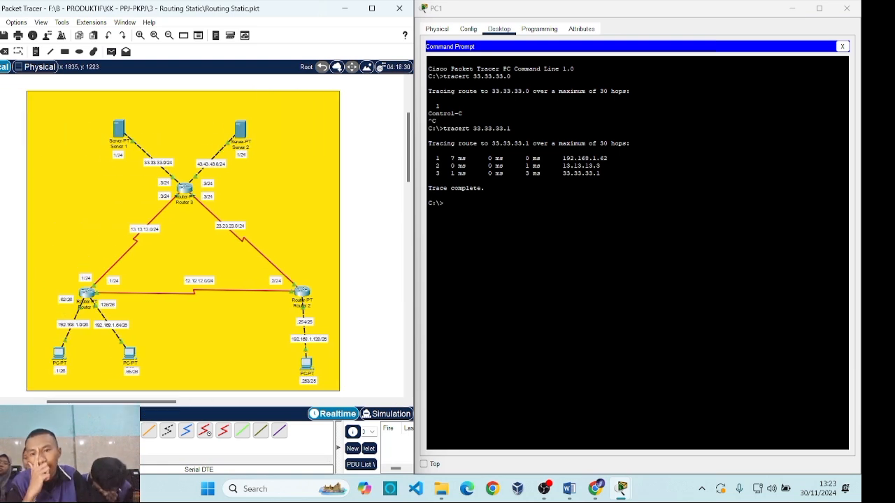
# - Return to Simulation mode with all event types visible and run tracert 33.33.33.1 again on PC1
pyautogui.click(388, 414)
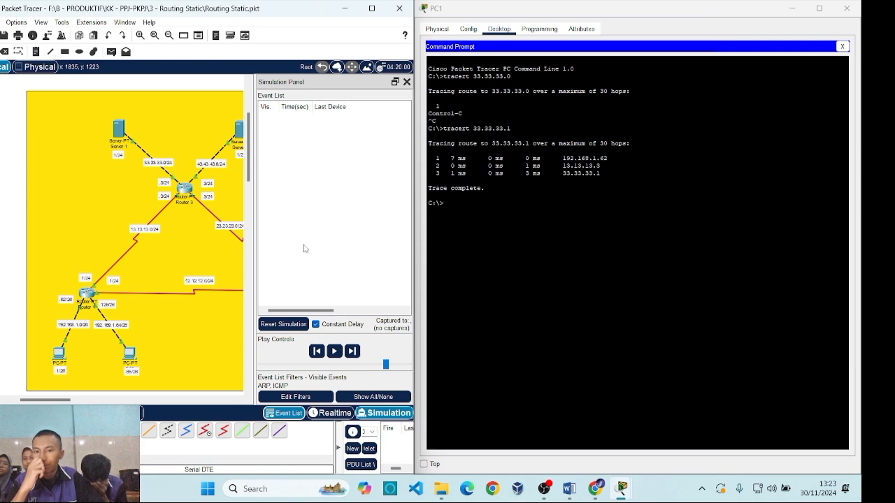
pyautogui.click(379, 398)
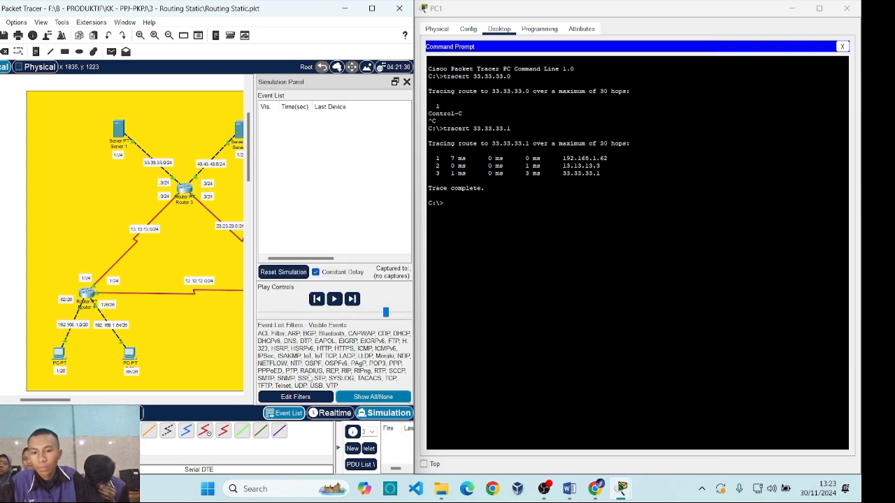
pyautogui.click(445, 203)
pyautogui.press('Up')
pyautogui.press('Return')
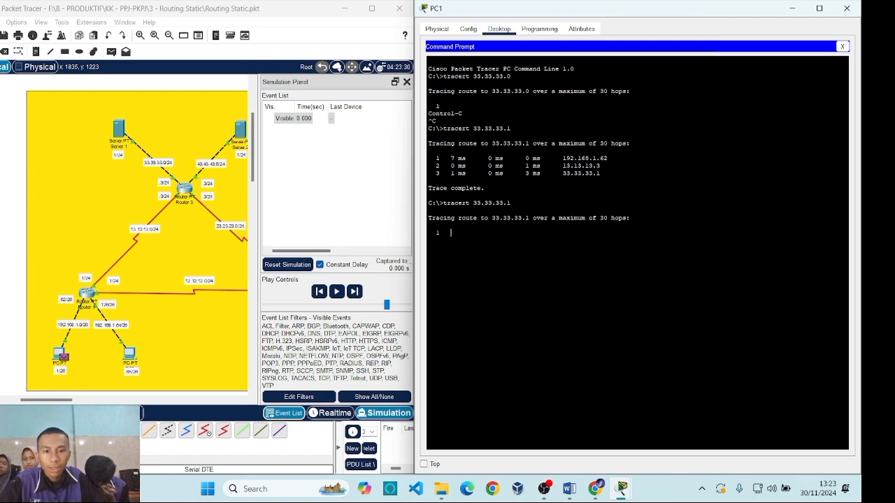
# - Widen the topology window to show the whole network and play the simulation of PC1's trace
pyautogui.click(70, 377)
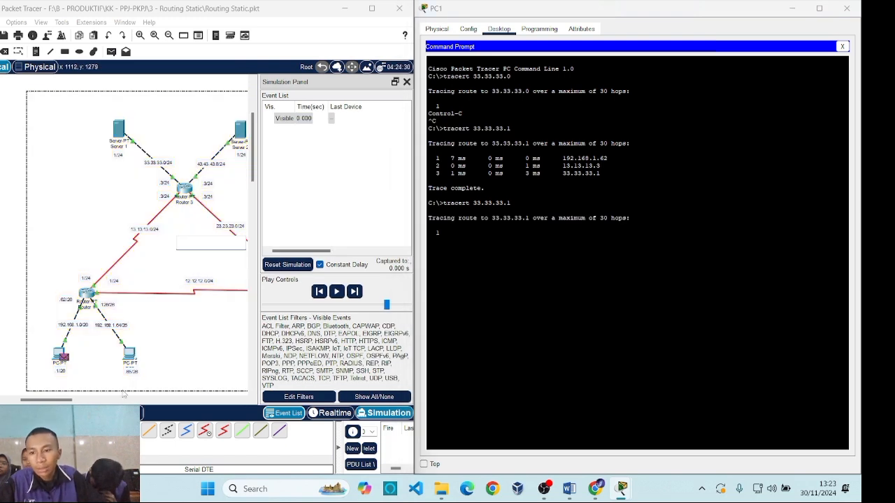
pyautogui.moveTo(60, 400); pyautogui.dragTo(67, 402)
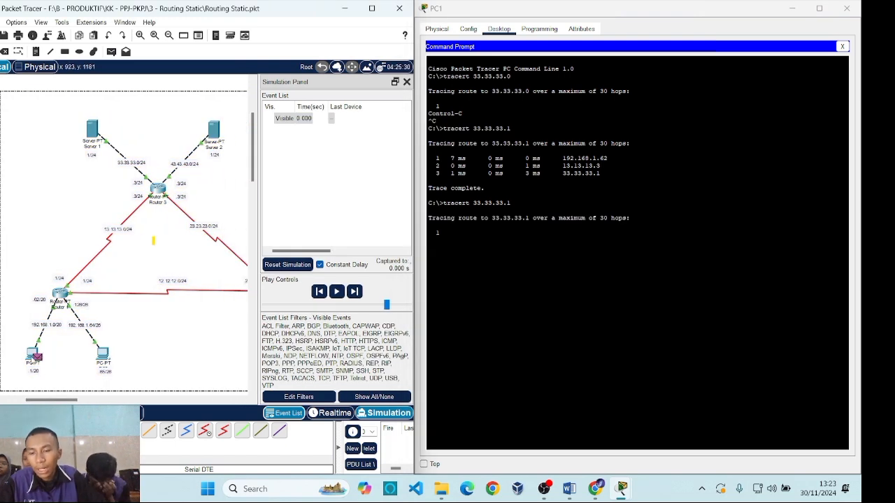
pyautogui.moveTo(414, 248); pyautogui.dragTo(568, 248)
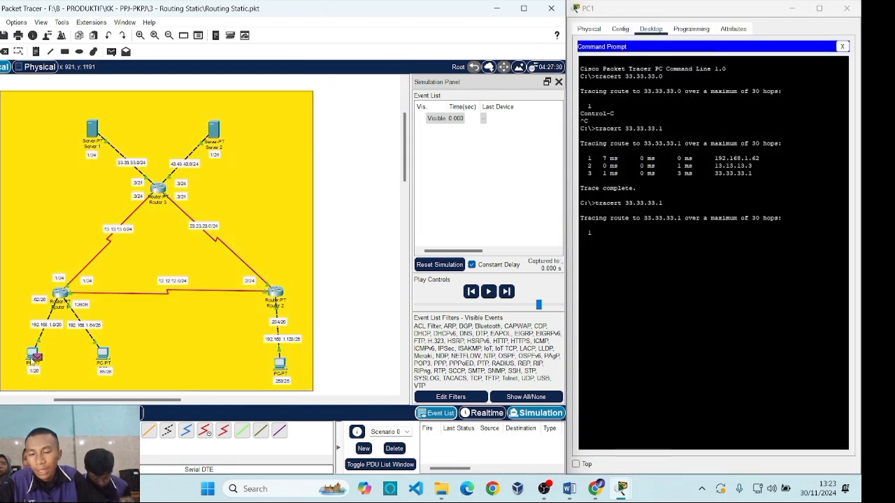
pyautogui.click(488, 292)
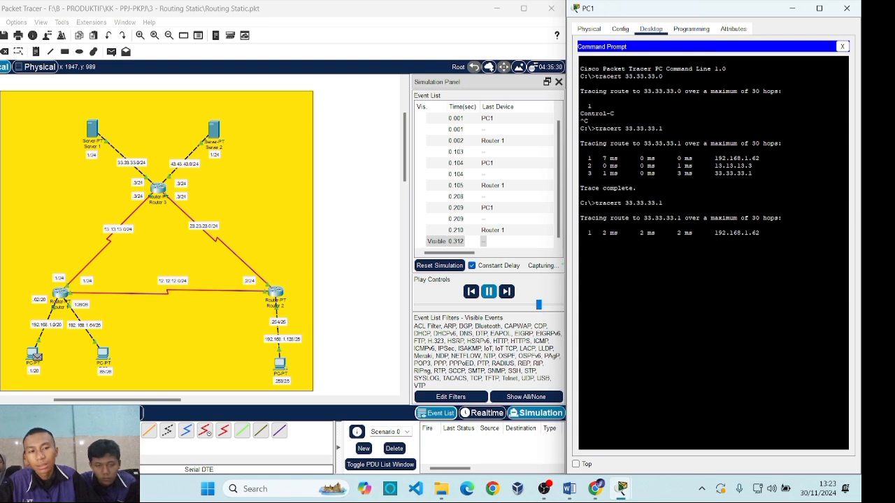
# - Play the simulation of PC1's trace to 33.33.33.1 at maximum speed to completion and delete the current scenario
pyautogui.moveTo(711, 233); pyautogui.dragTo(760, 233)
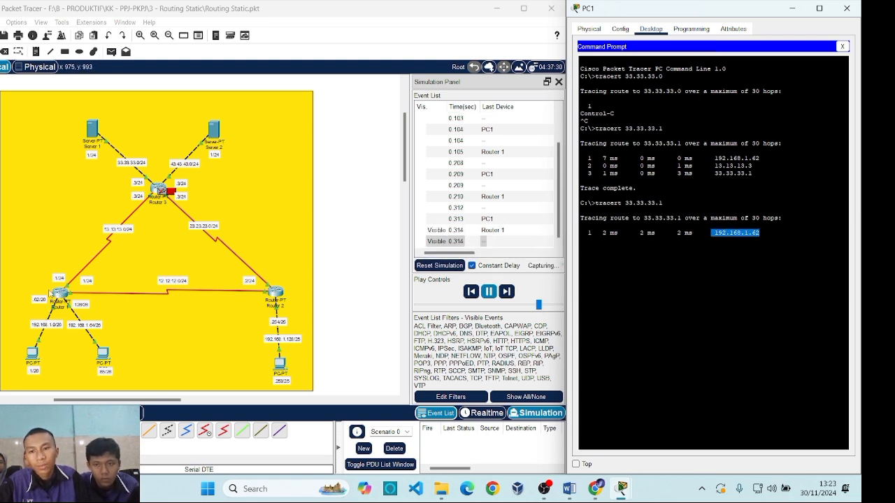
pyautogui.moveTo(555, 305); pyautogui.dragTo(562, 306)
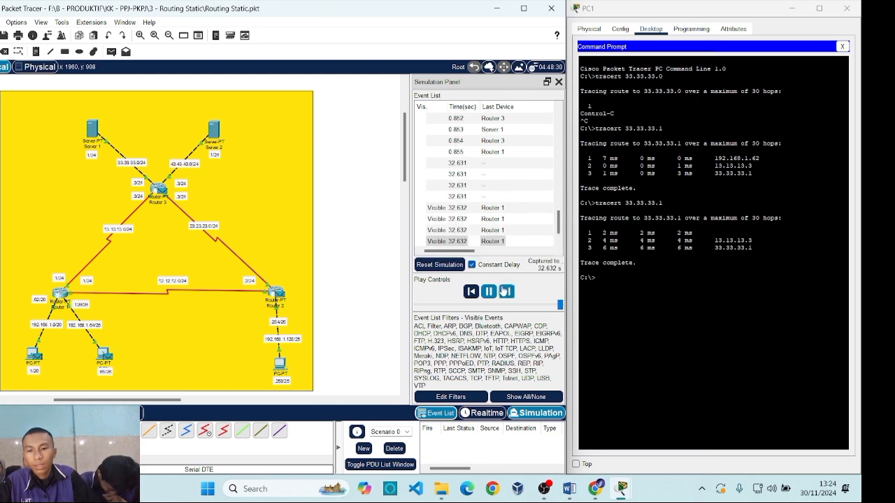
pyautogui.click(505, 291)
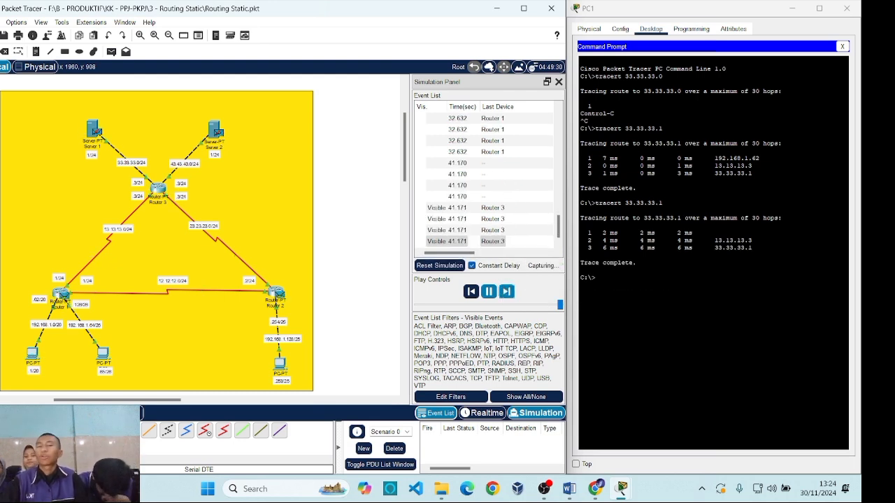
pyautogui.click(396, 449)
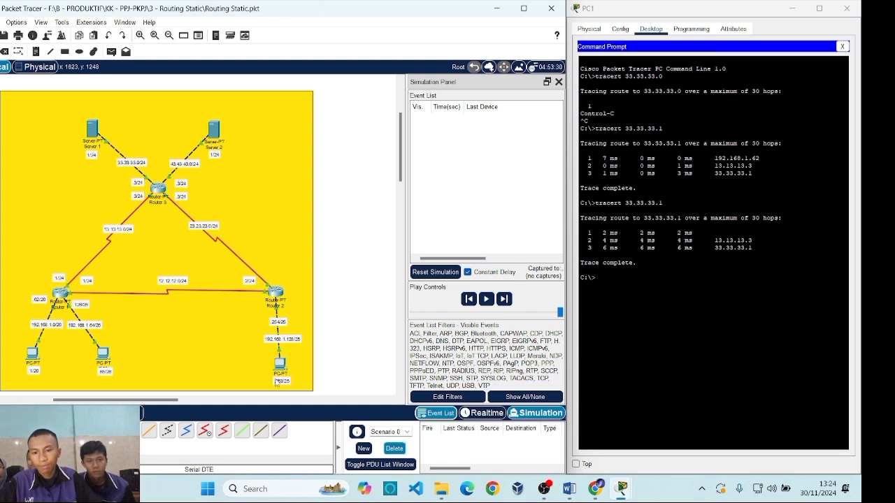
# - Enter tracert 192.168.1.128 on PC1 without running it and check the IP configuration of the PC connected to Router 2
pyautogui.click(858, 338)
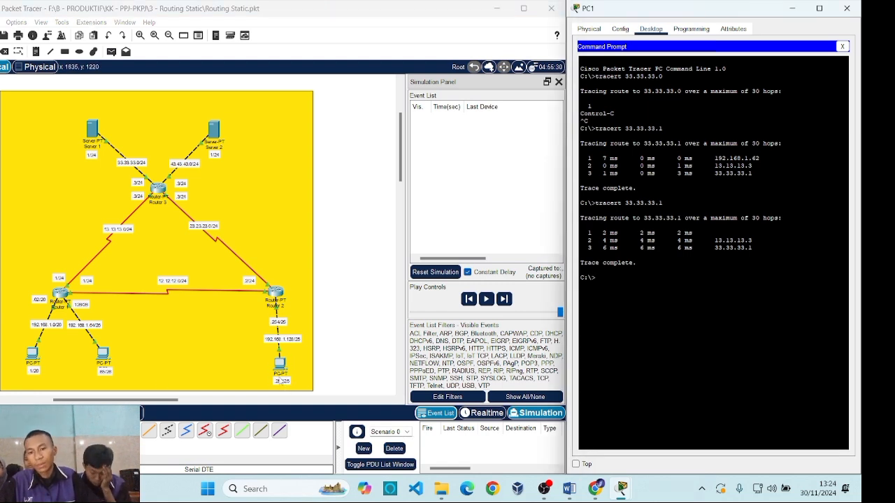
pyautogui.write('tracert 192.168.1.128')
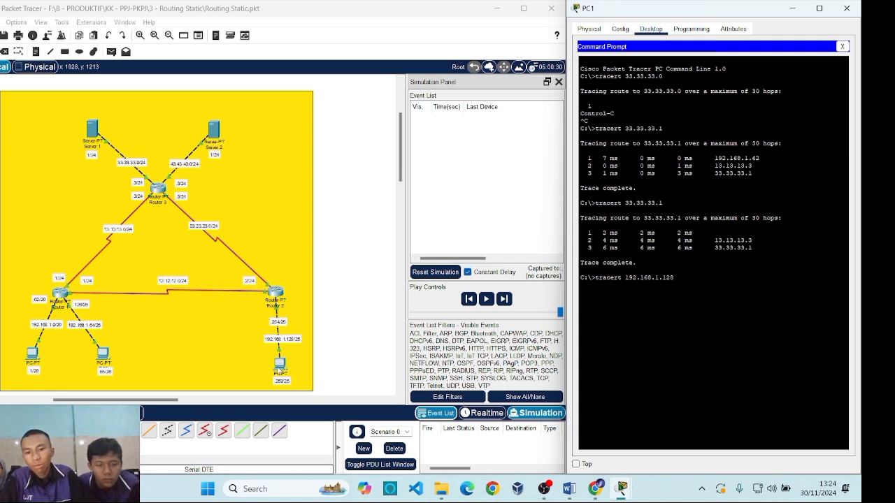
pyautogui.click(280, 365)
pyautogui.click(334, 90)
pyautogui.click(358, 90)
pyautogui.click(328, 126)
pyautogui.click(673, 68)
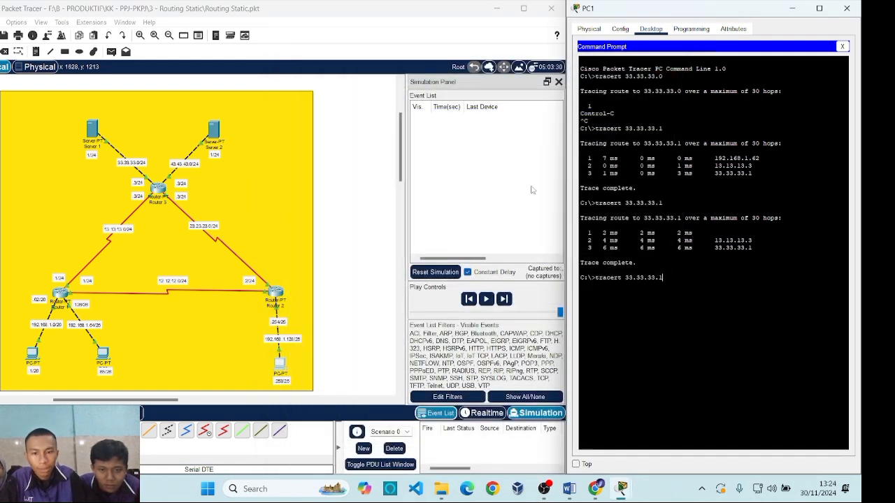
# - Run tracert 192.168.1.253 on PC1 and play the simulation of the trace
pyautogui.press('BackSpace')
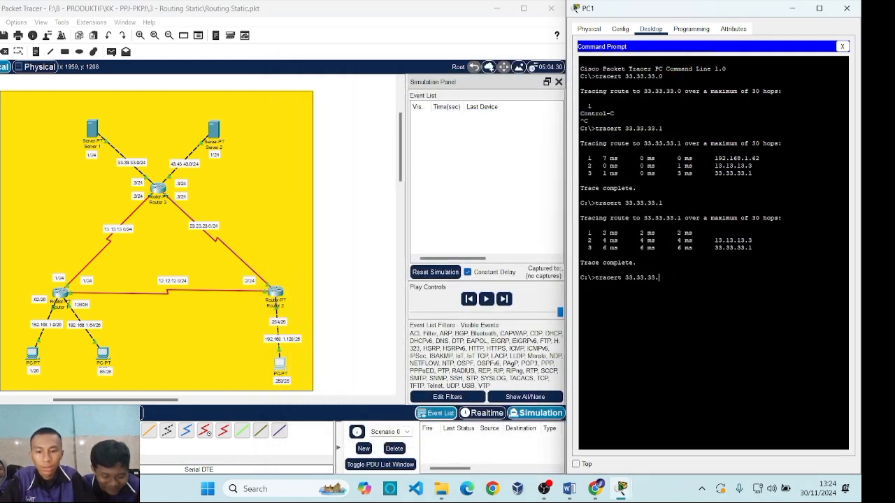
pyautogui.press('BackSpace')
pyautogui.press('BackSpace')
pyautogui.press('BackSpace')
pyautogui.press('BackSpace')
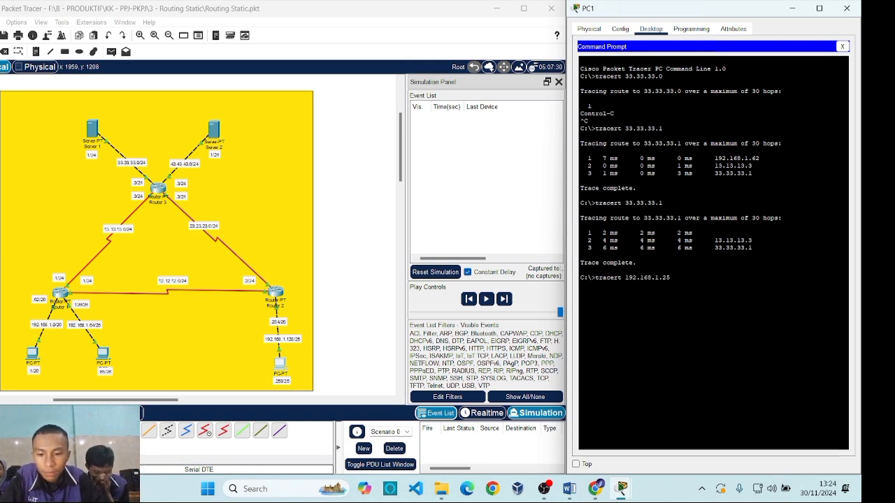
pyautogui.press('Return')
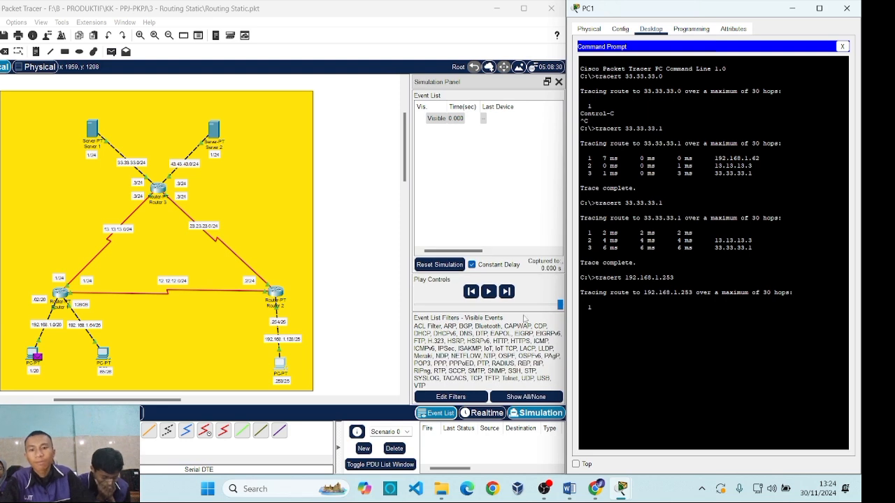
pyautogui.click(487, 291)
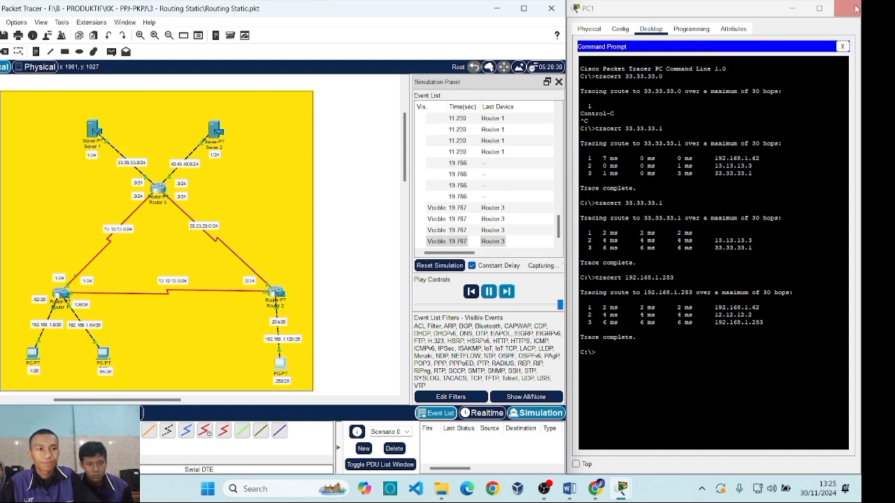
# - Close PC1's Command Prompt and device window, maximize the topology window and switch to Realtime mode
pyautogui.click(842, 46)
pyautogui.click(846, 9)
pyautogui.click(523, 8)
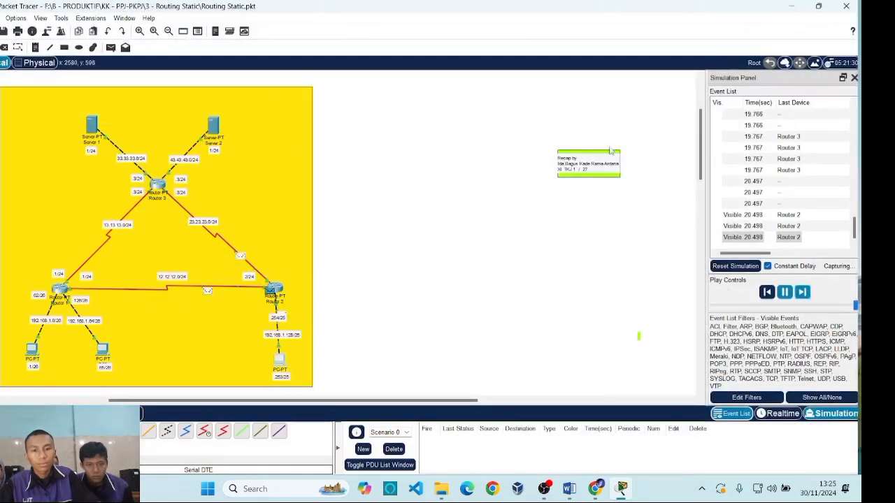
pyautogui.click(781, 413)
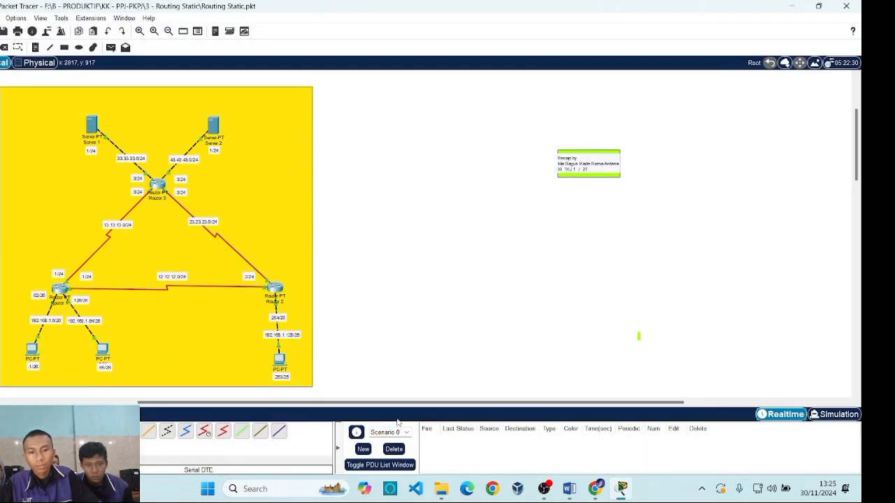